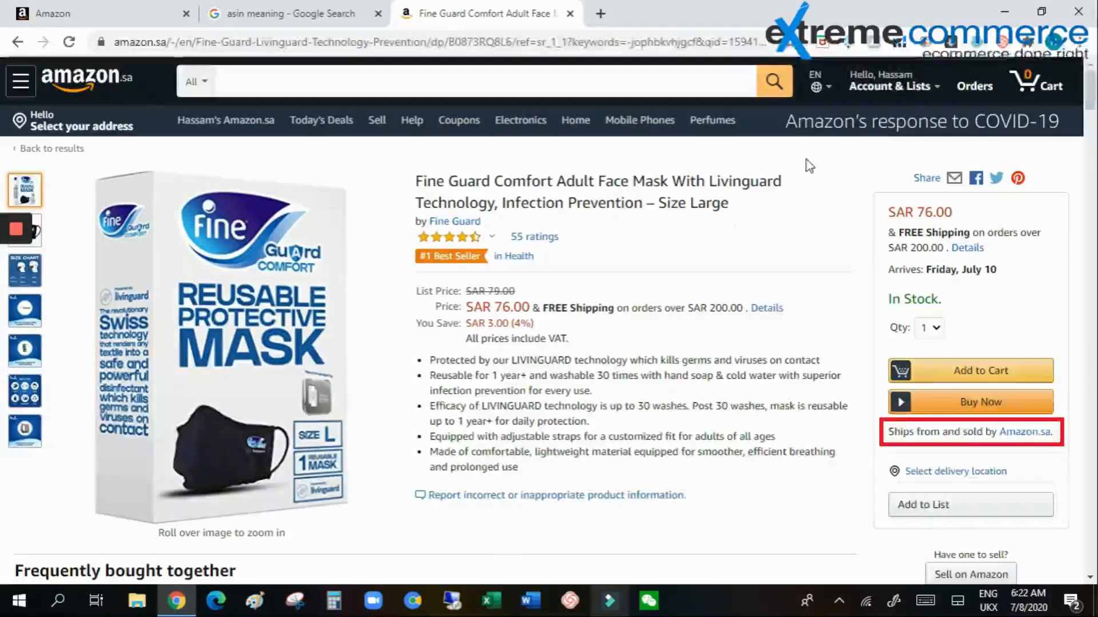
Examine the Fine Guard face mask listing, including its product information, description, customer reviews and related-product sections.
left_click_drag(1096, 90, 1096, 133)
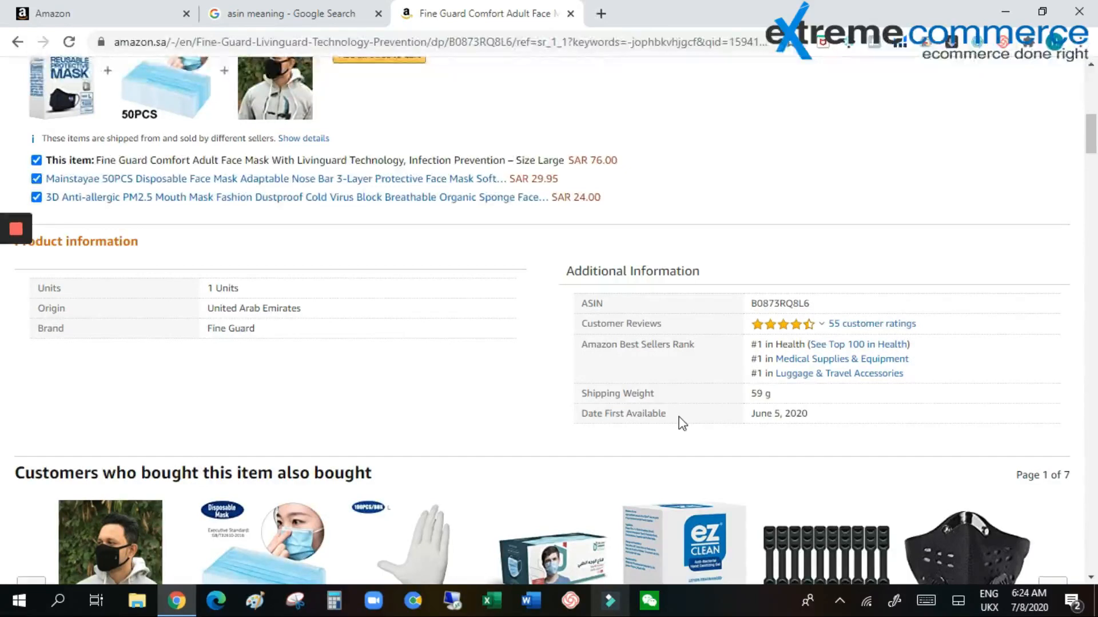
left_click_drag(1092, 131, 1094, 233)
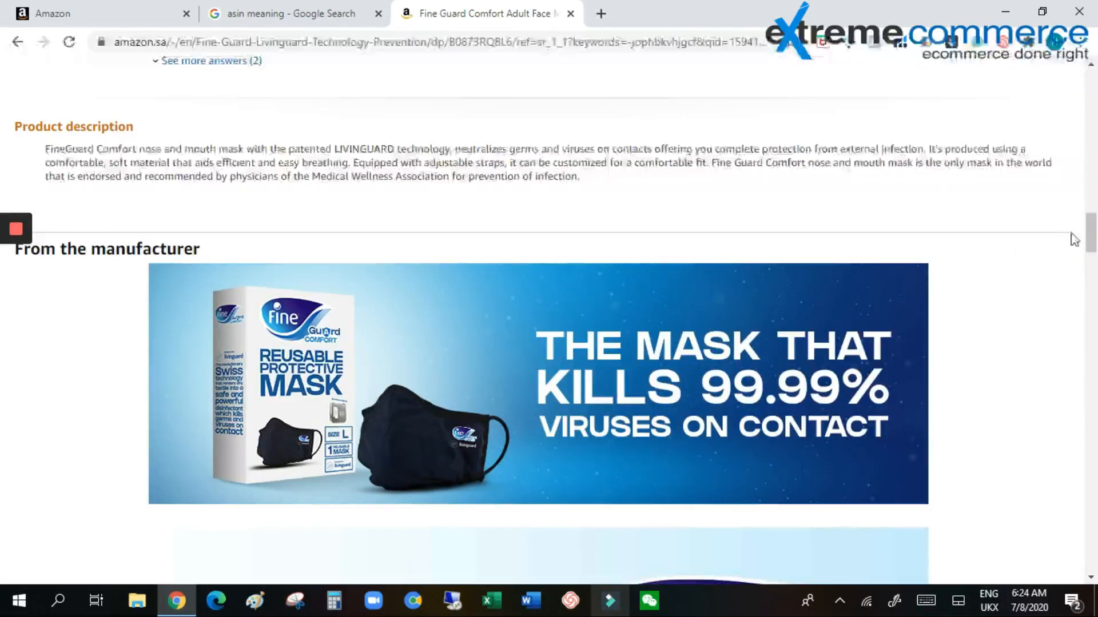
left_click_drag(1089, 233, 1095, 378)
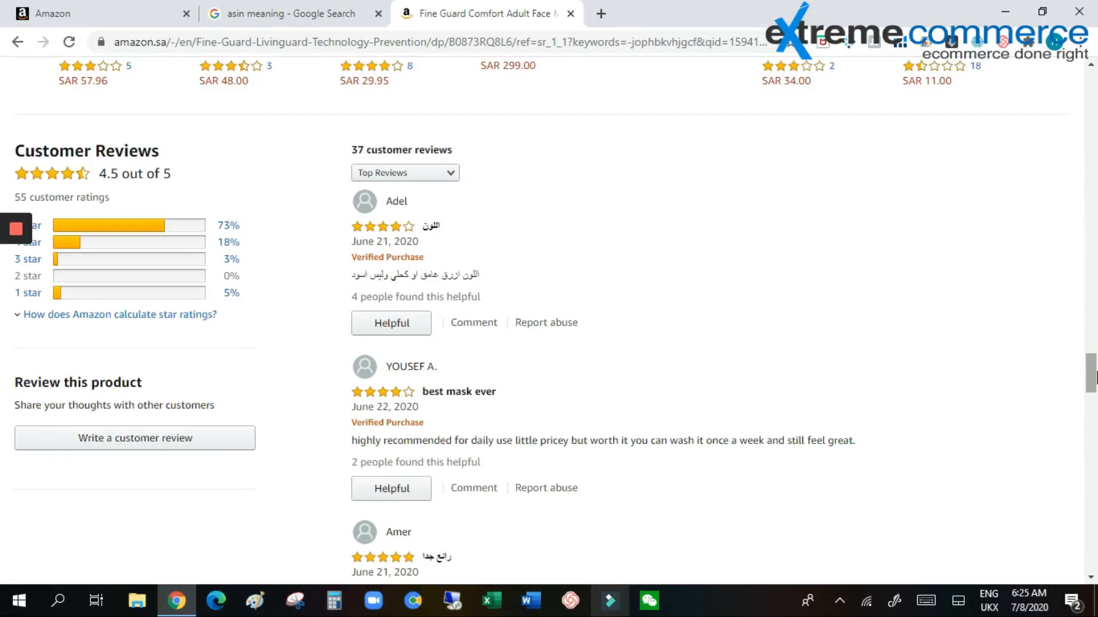
left_click_drag(1095, 374, 1091, 403)
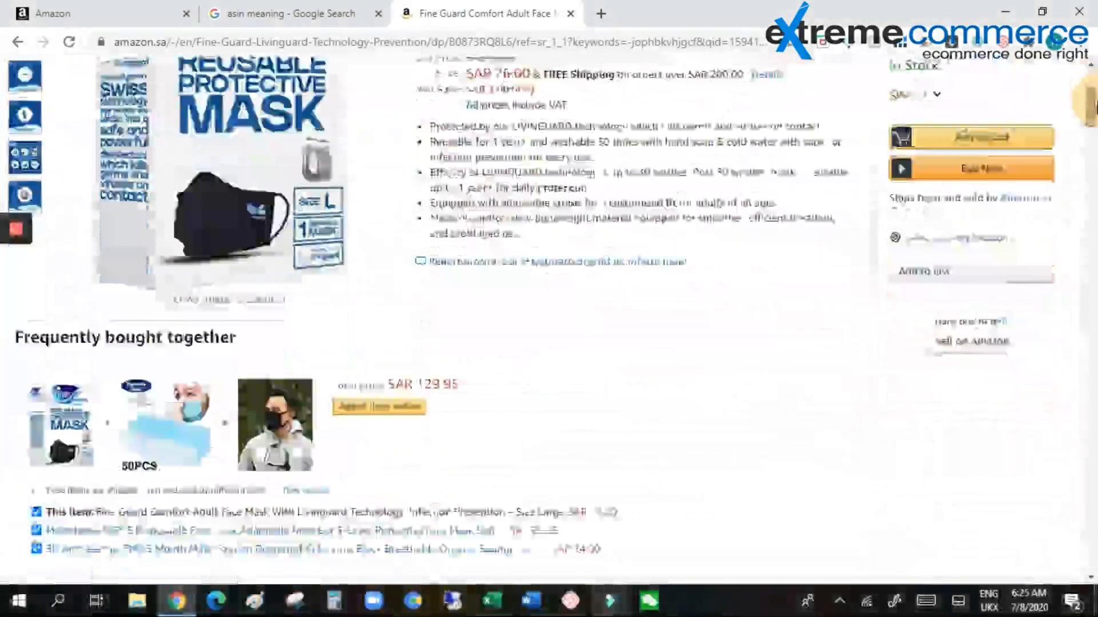
left_click_drag(1094, 103, 1095, 114)
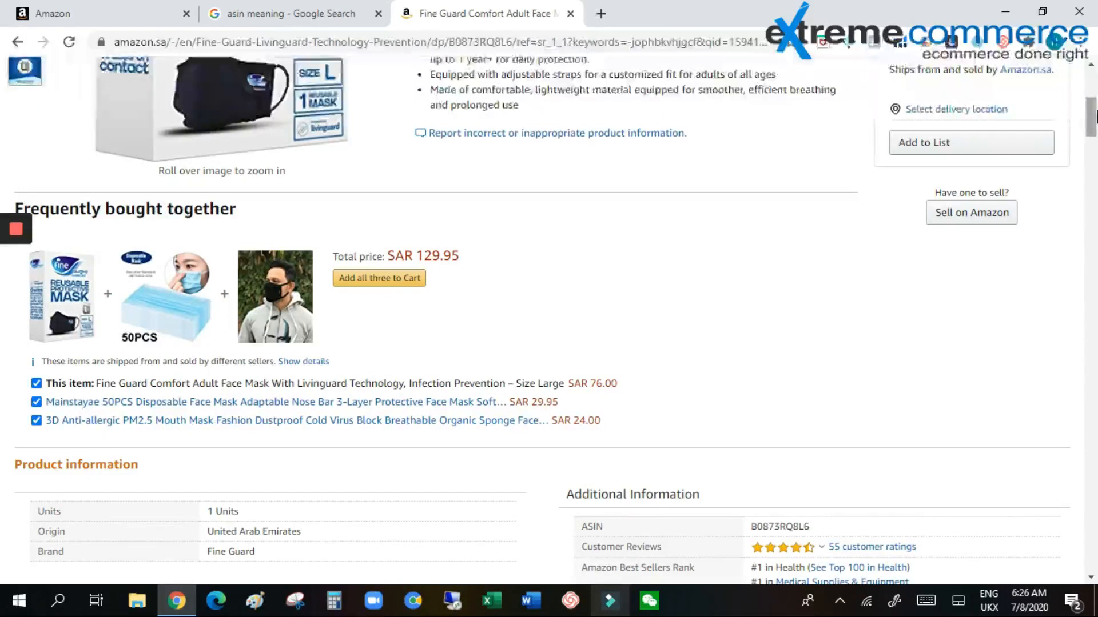
left_click_drag(1093, 116, 1093, 165)
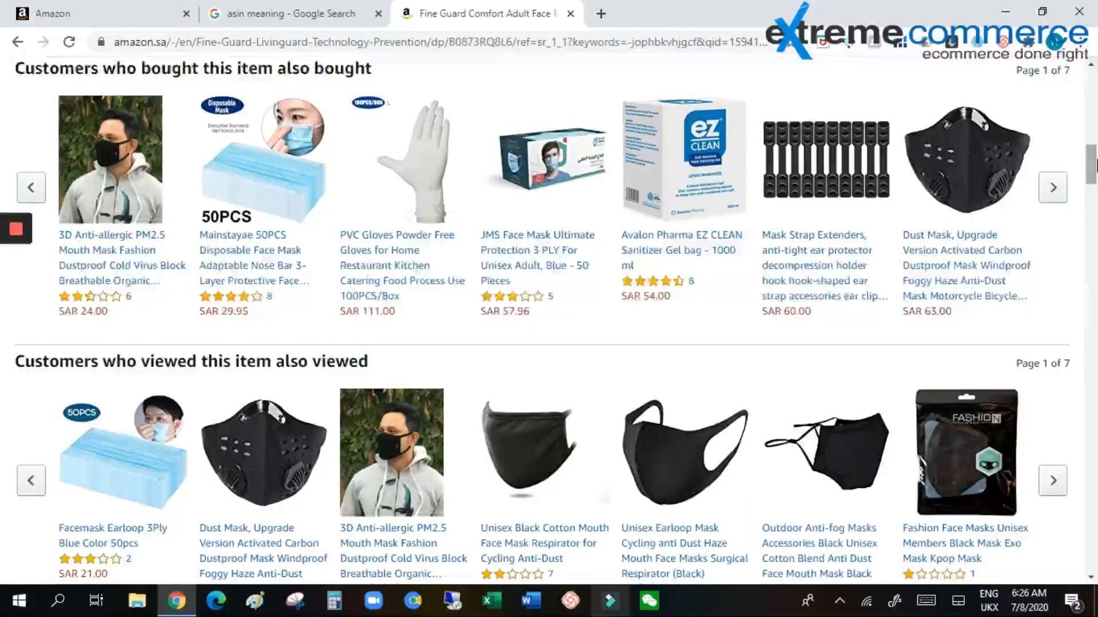
left_click(1092, 164)
left_click_drag(1092, 165, 1094, 350)
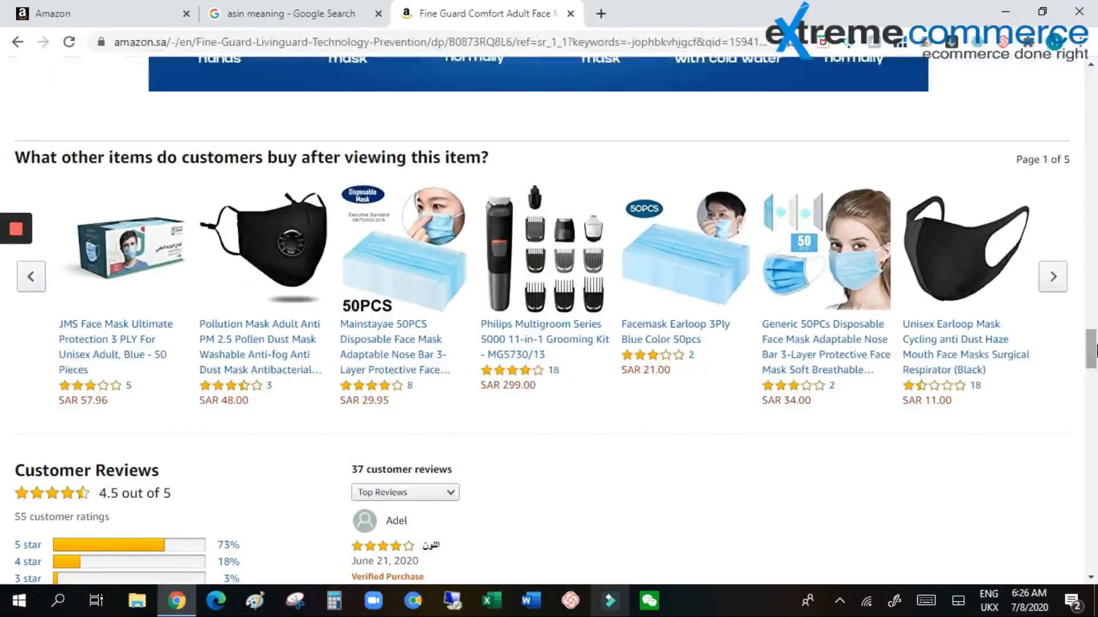
left_click_drag(1091, 349, 1094, 486)
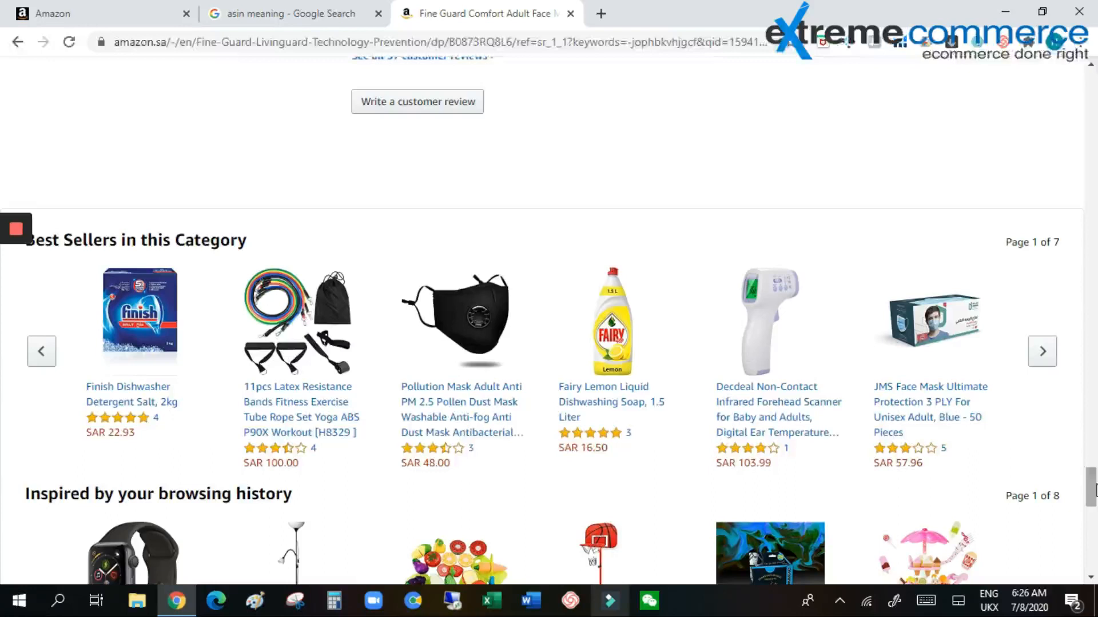
left_click_drag(1095, 491, 1096, 506)
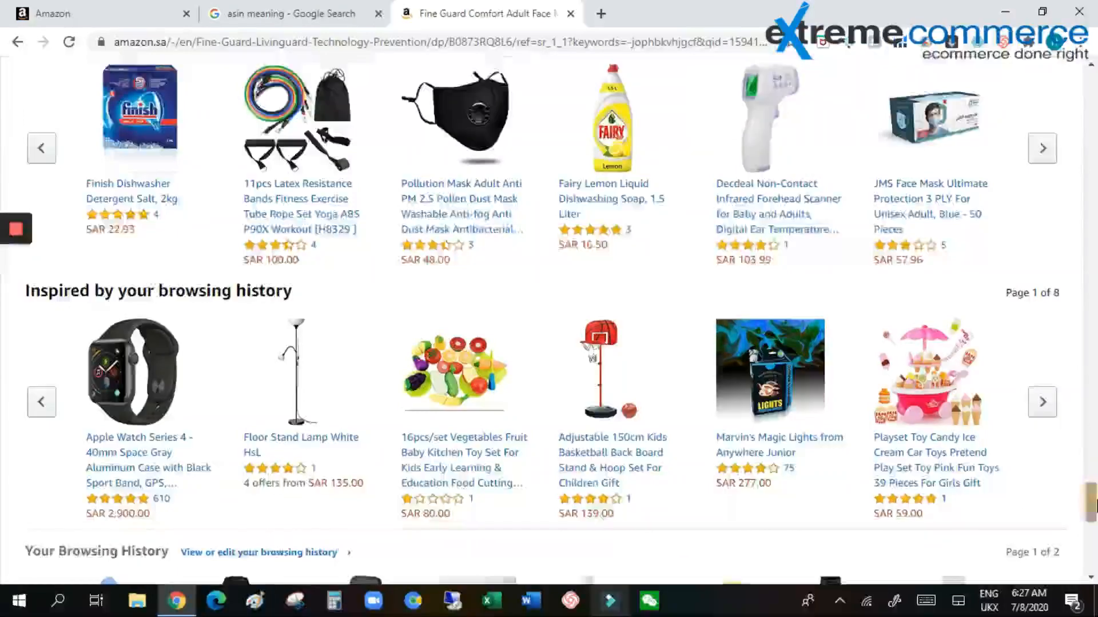
mouse_move(1095, 506)
left_mouse_down()
mouse_move(1095, 517)
mouse_move(1096, 508)
left_mouse_up()
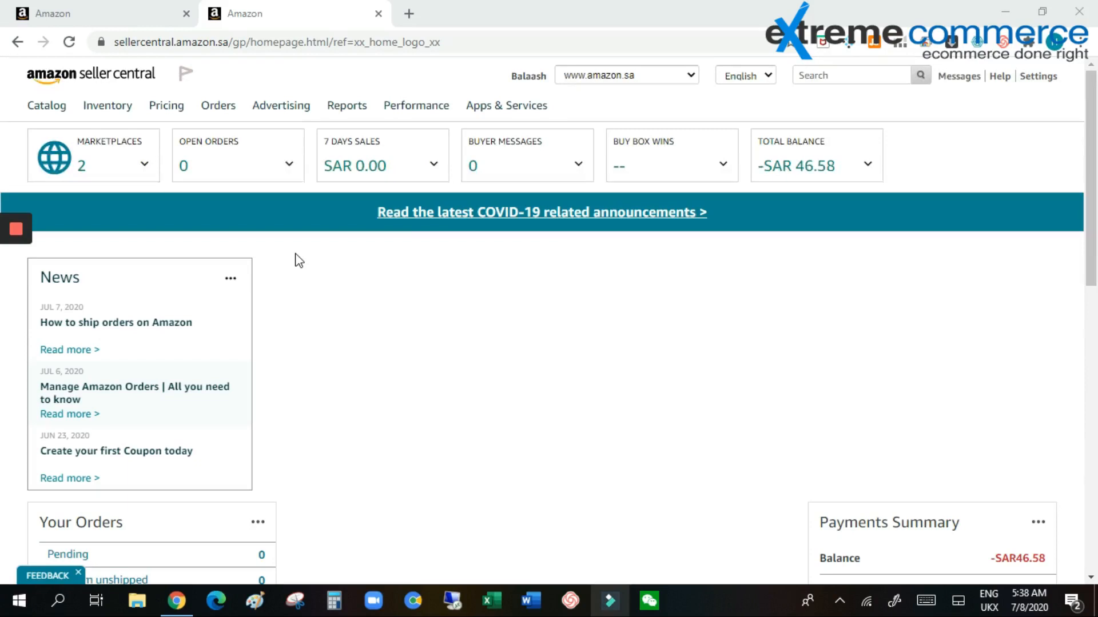
Open Seller Central's page for adding a product and search Amazon's catalog for "watch".
mouse_move(58, 118)
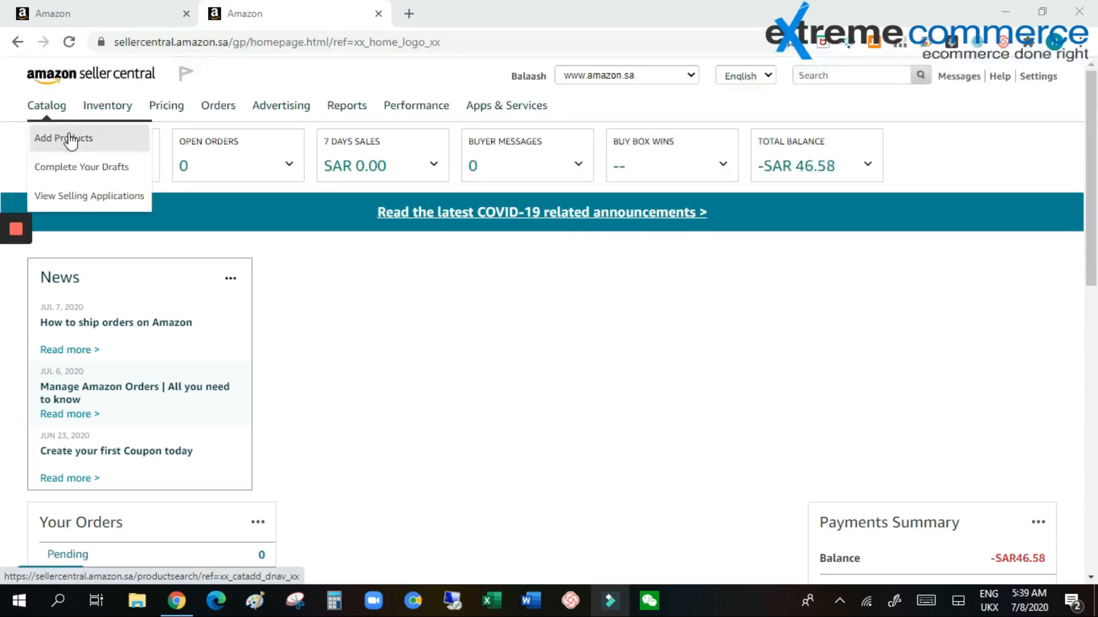
mouse_move(102, 113)
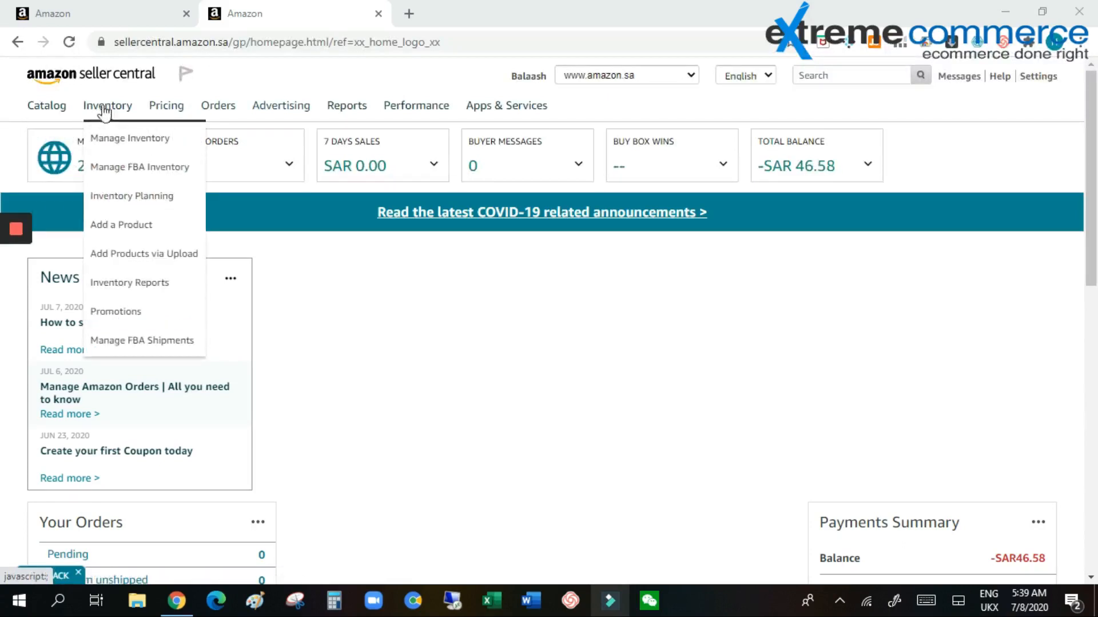
left_click(131, 225)
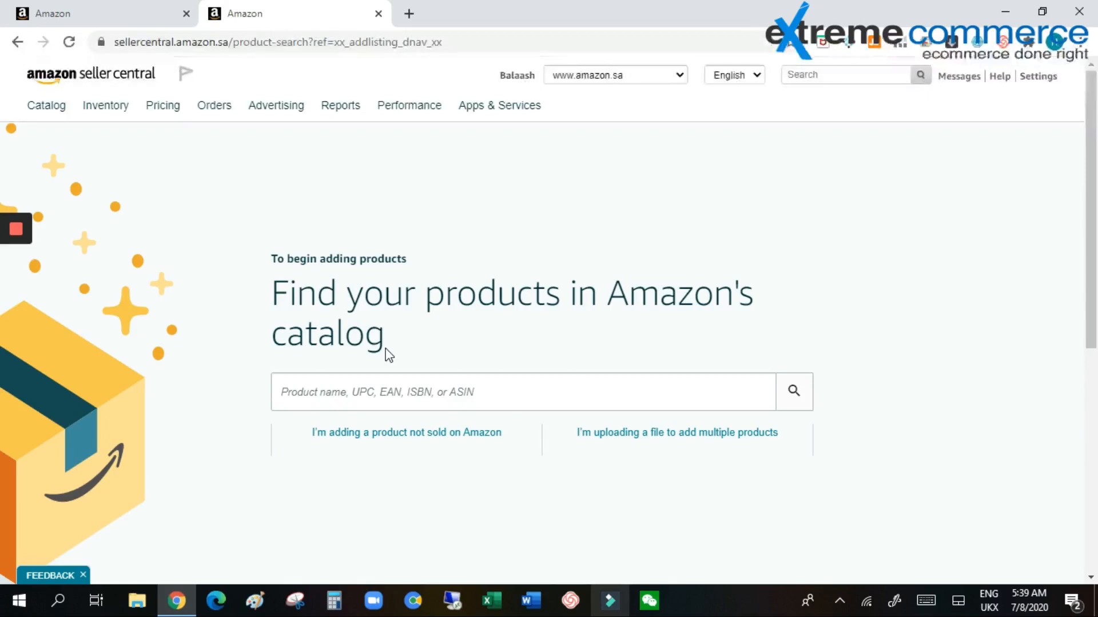
left_click(390, 389)
type("watch")
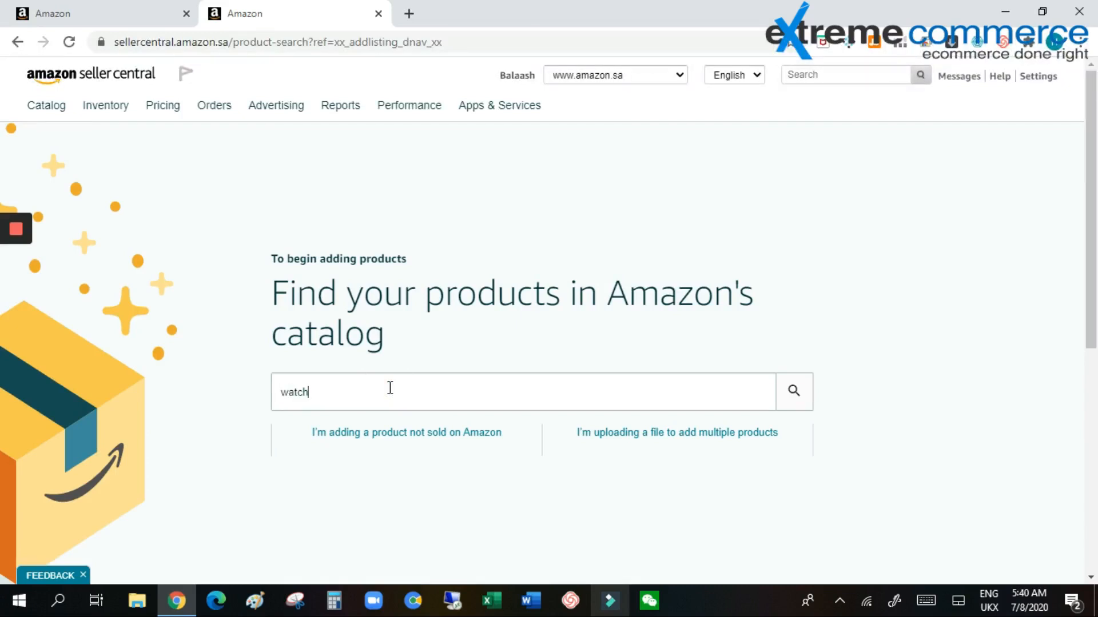
key("Return")
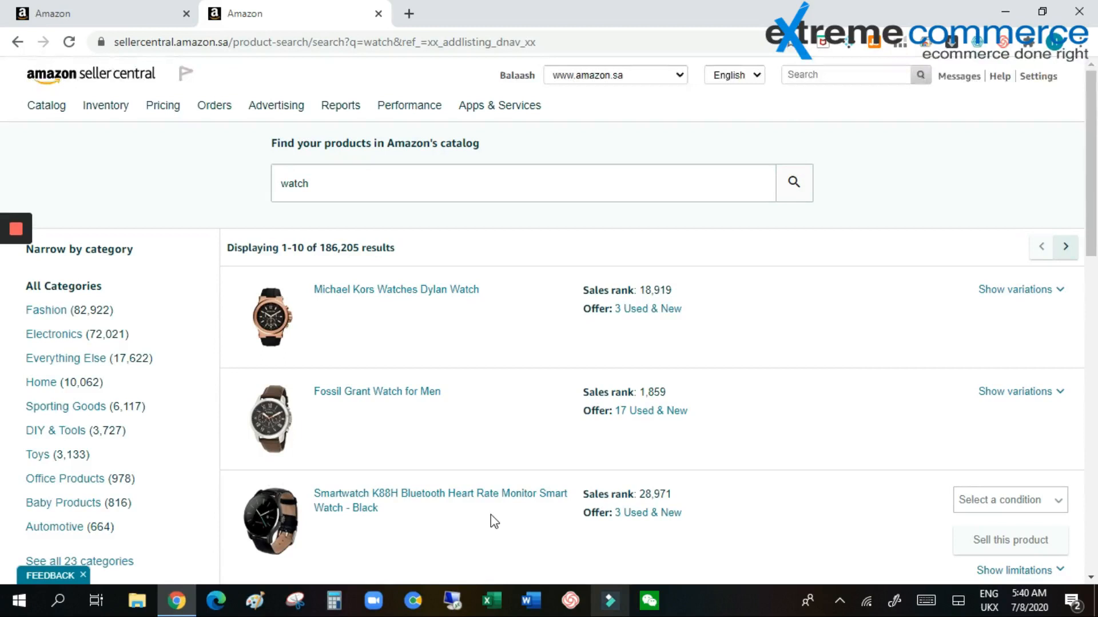
Choose the New condition for the black Smartwatch K88H and start a sell offer for it.
left_click(984, 503)
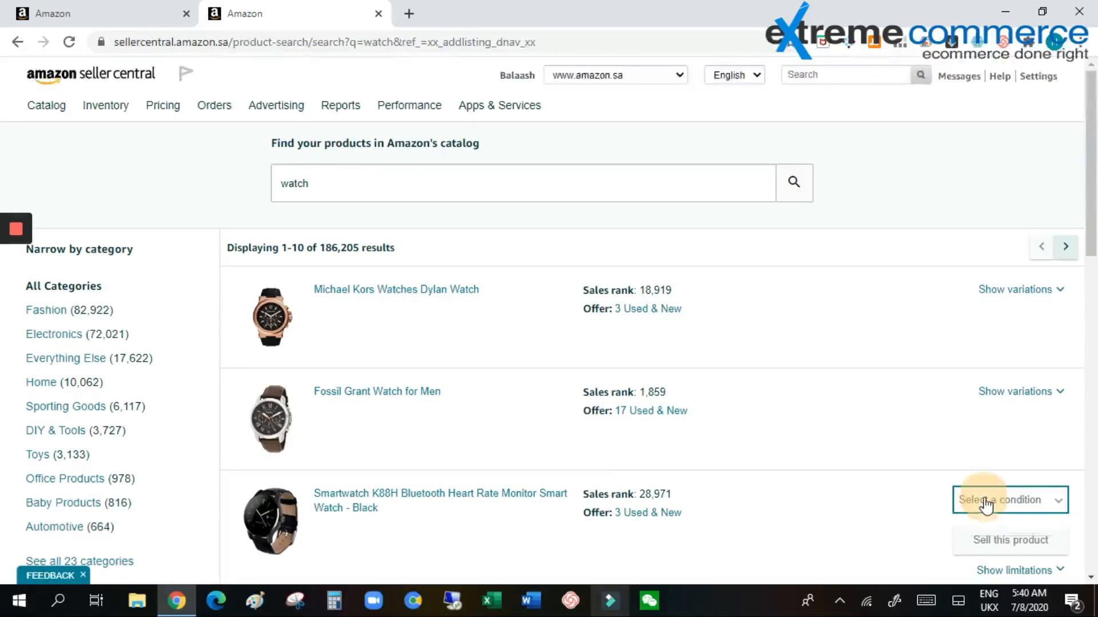
left_click(983, 522)
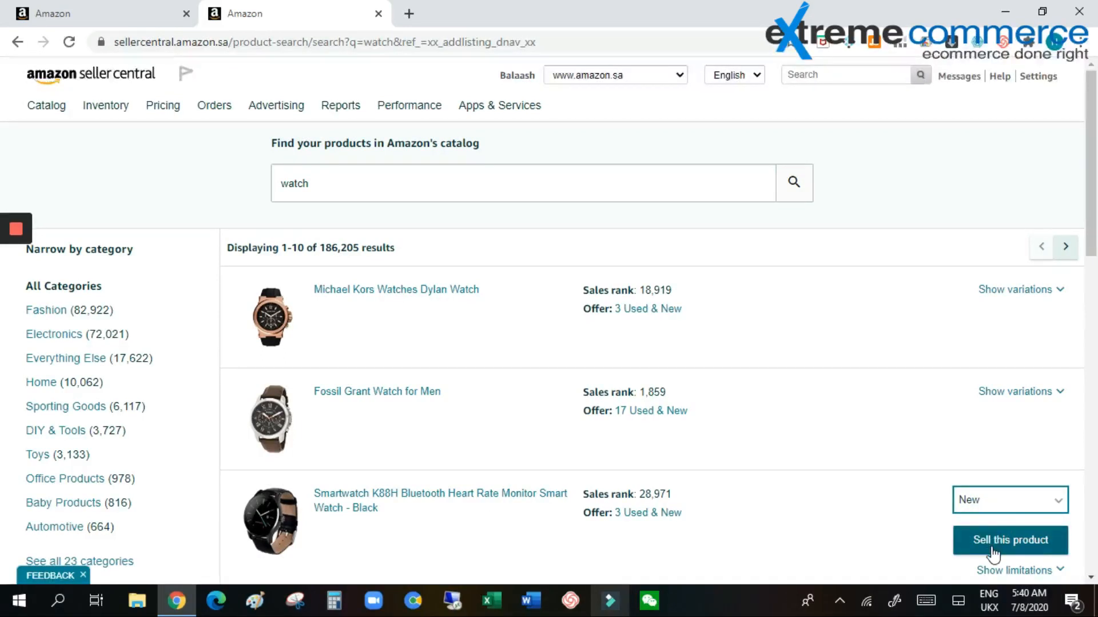
left_click(992, 548)
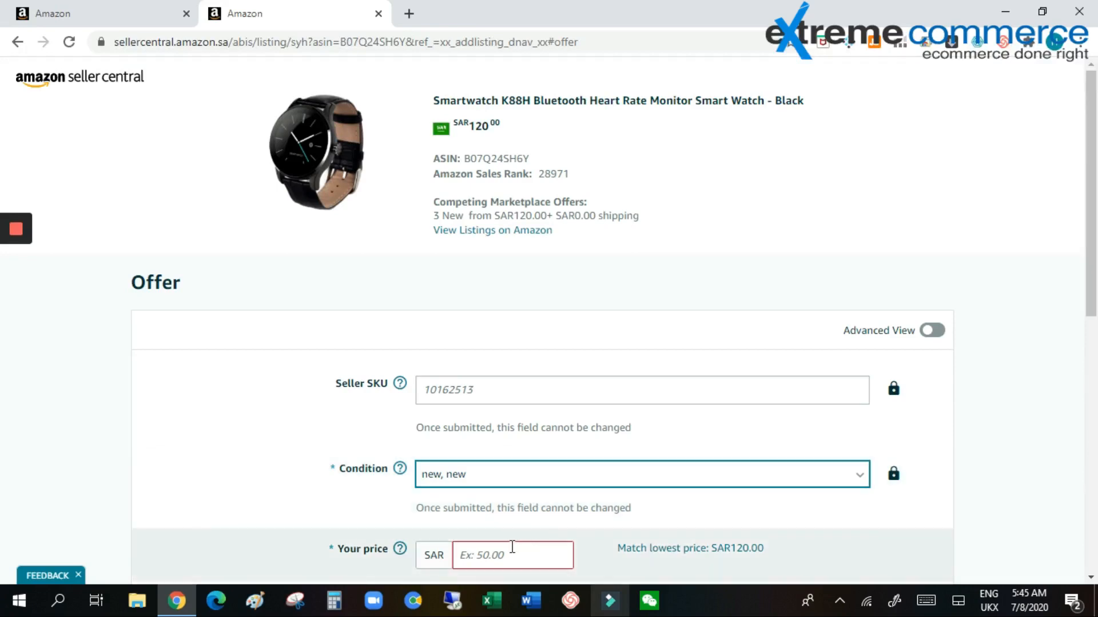
Look over the smartwatch's basic offer form and turn on its Advanced View.
left_click_drag(1090, 223, 1092, 412)
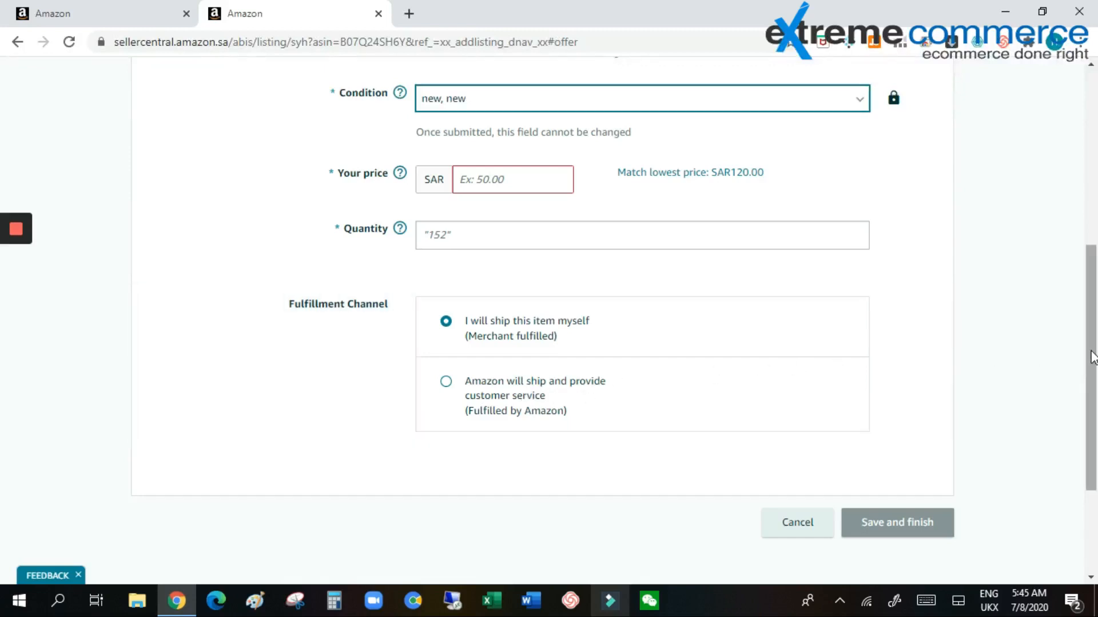
left_click_drag(1089, 350, 1061, 225)
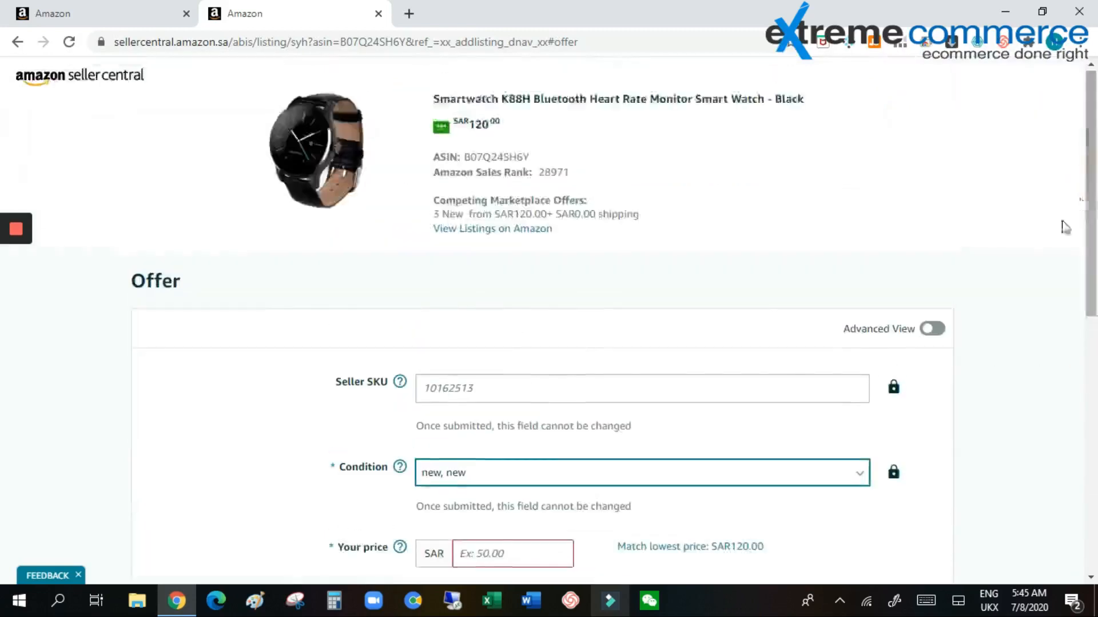
left_click(933, 330)
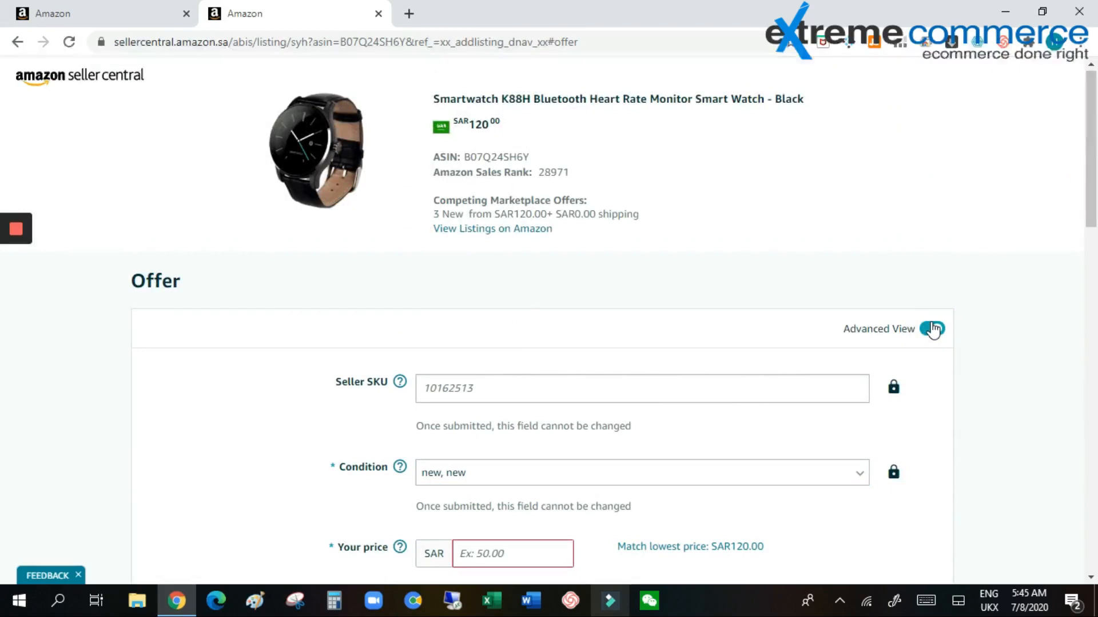
Examine the advanced offer fields, including sale price, sale start and end dates, maximum order quantity, start selling date and handling time.
left_click_drag(1089, 176, 1086, 271)
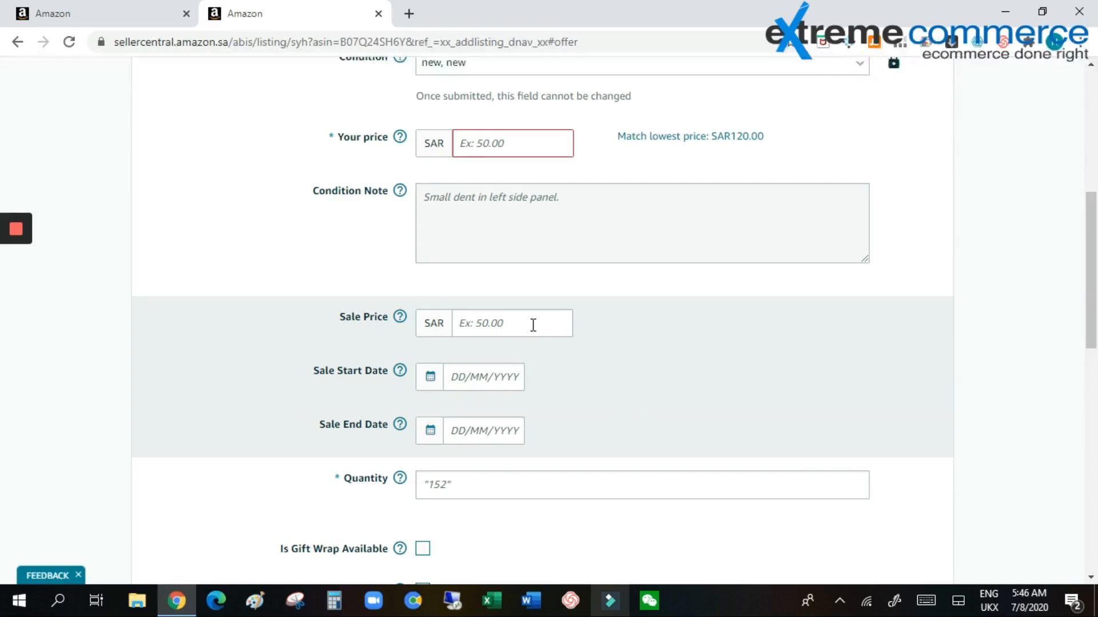
left_click(511, 378)
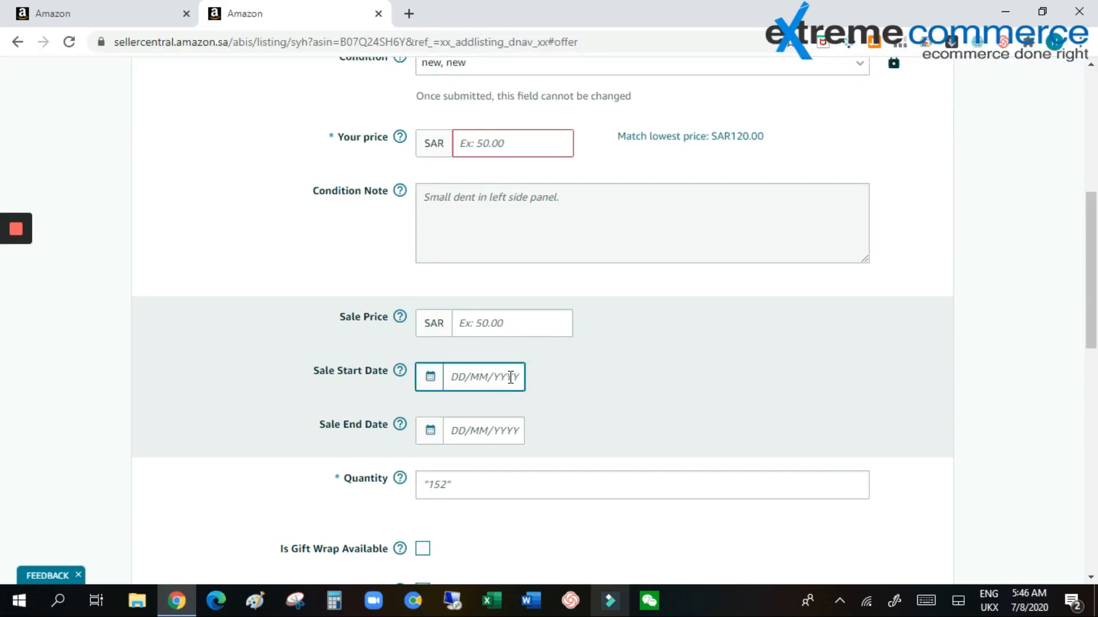
left_click(486, 430)
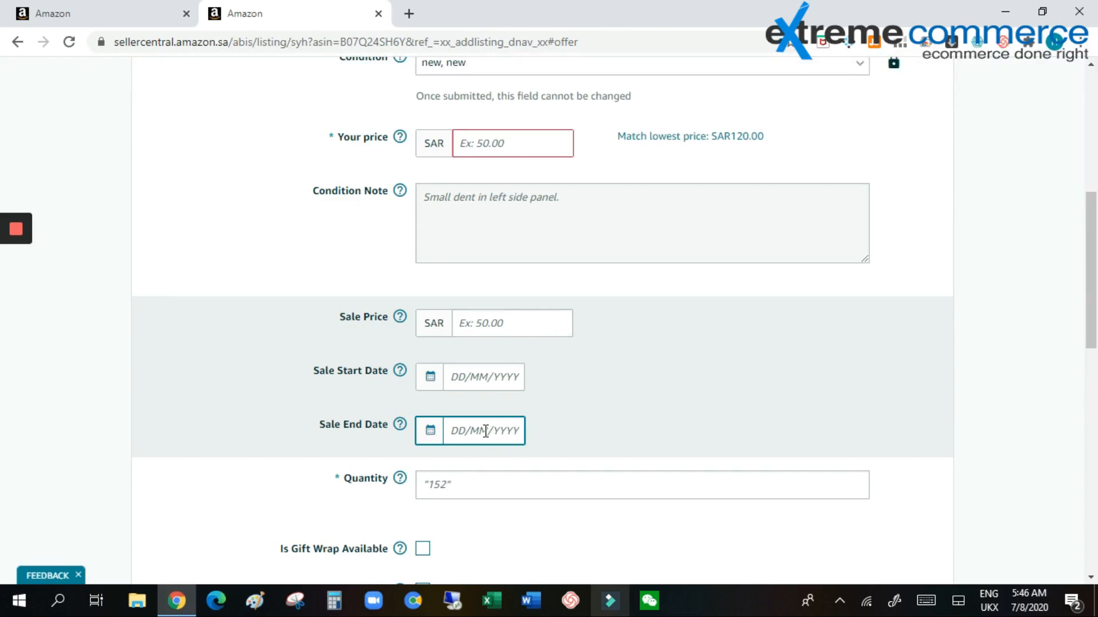
left_click_drag(1090, 278, 1094, 379)
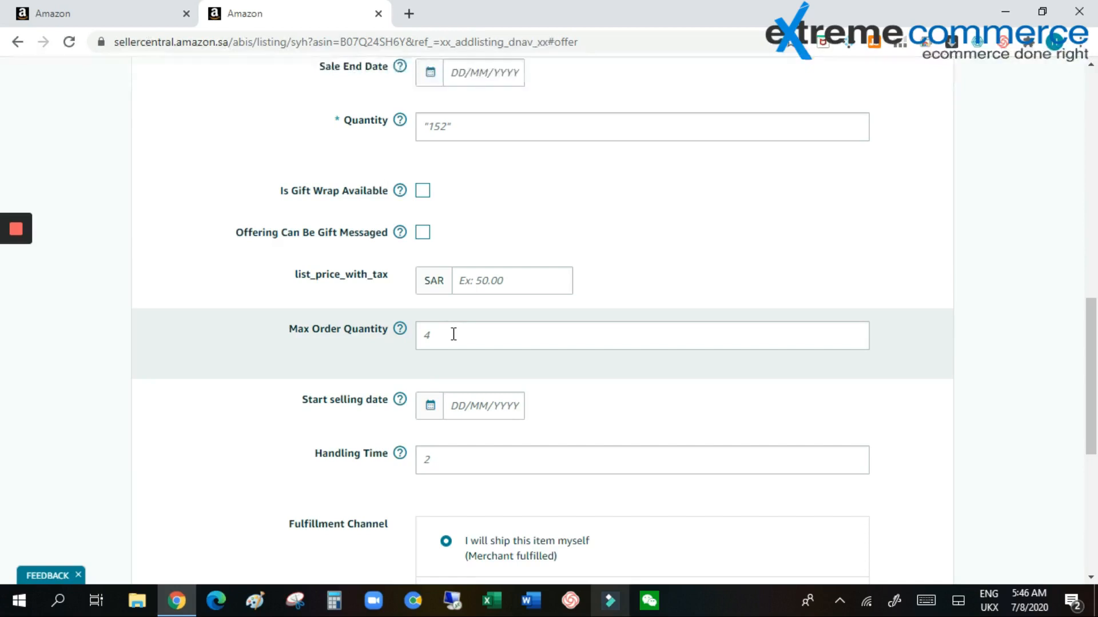
left_click(470, 402)
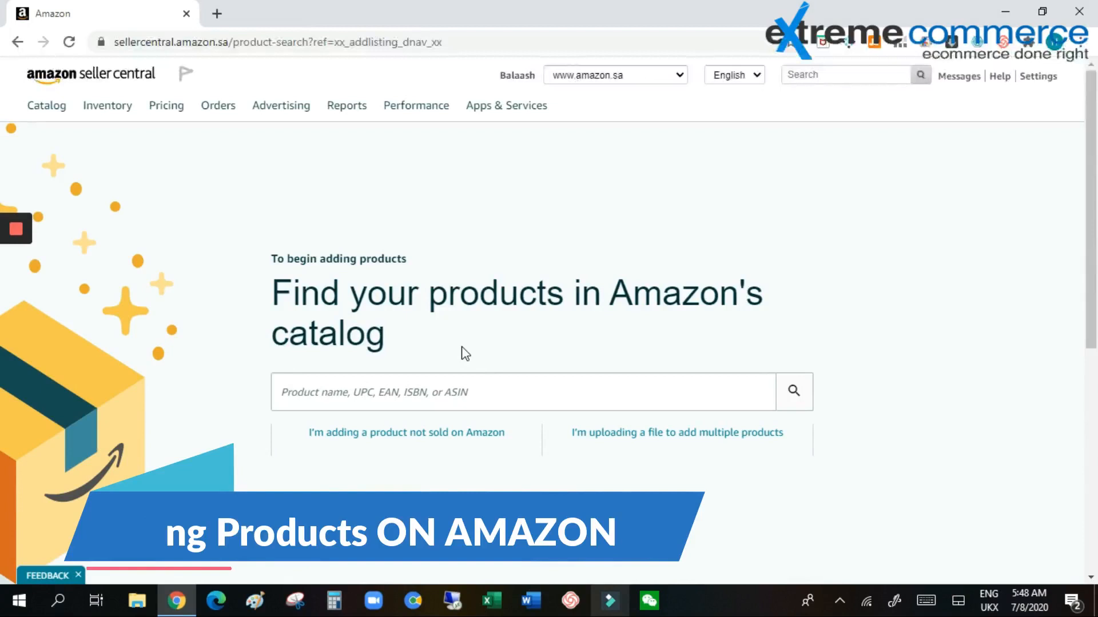
Start adding a product not sold on Amazon and select the category Home > Bath > Bath Mats.
left_click(455, 434)
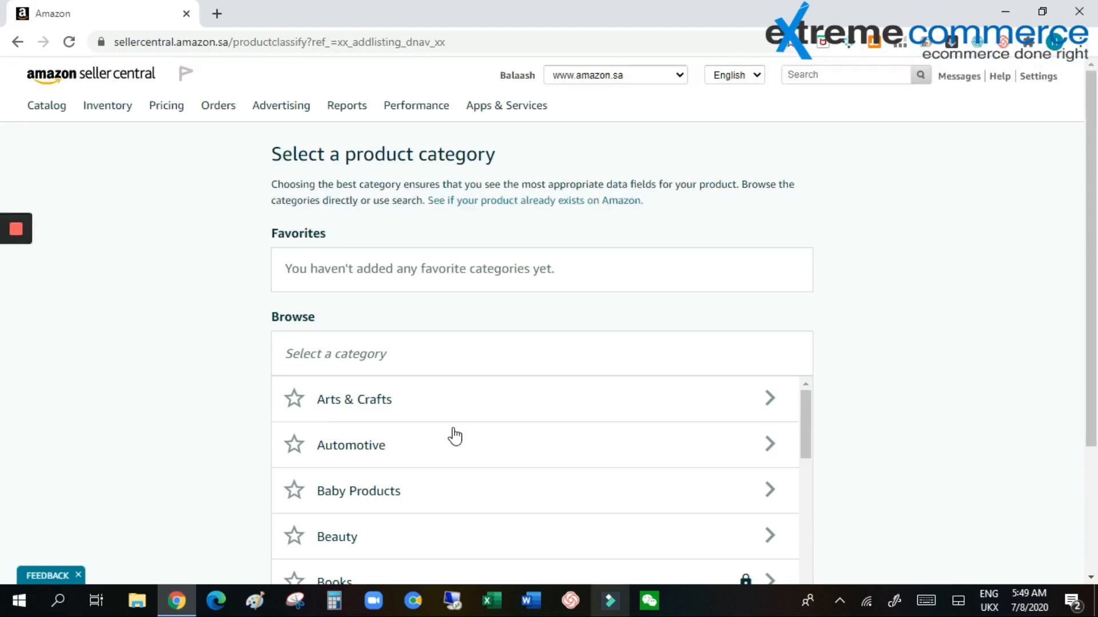
left_click_drag(808, 450, 808, 527)
left_click(706, 563)
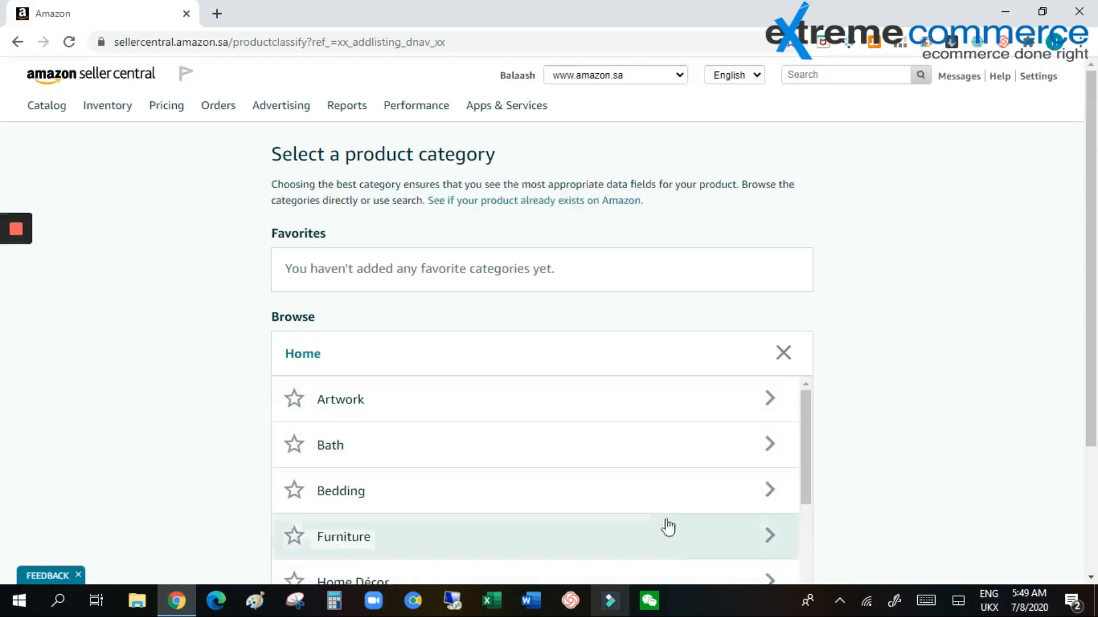
left_click(591, 459)
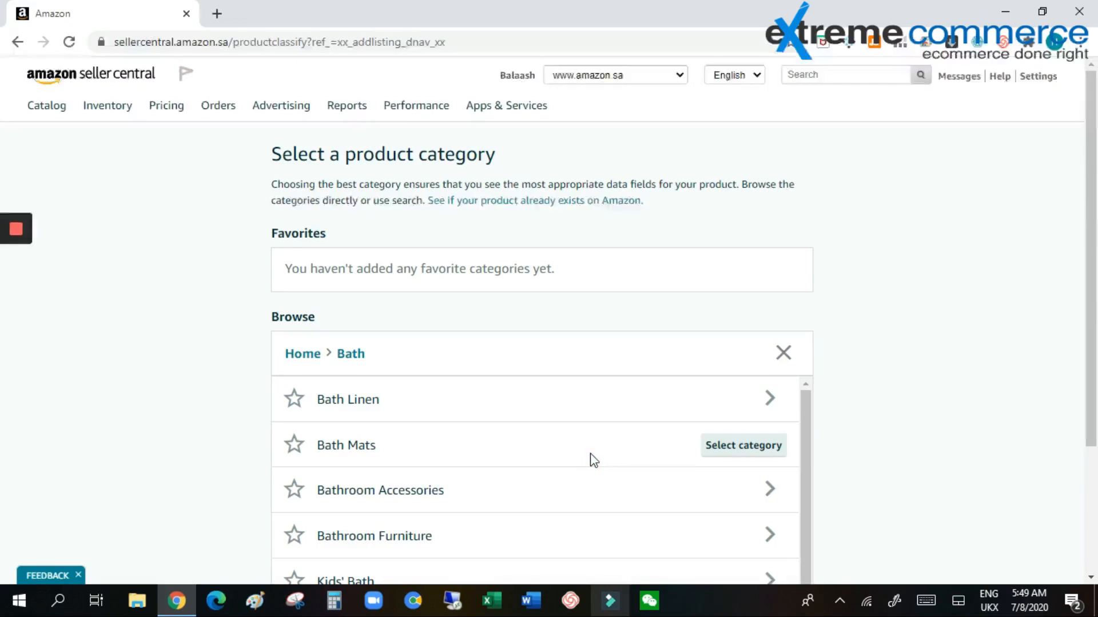
left_click(719, 456)
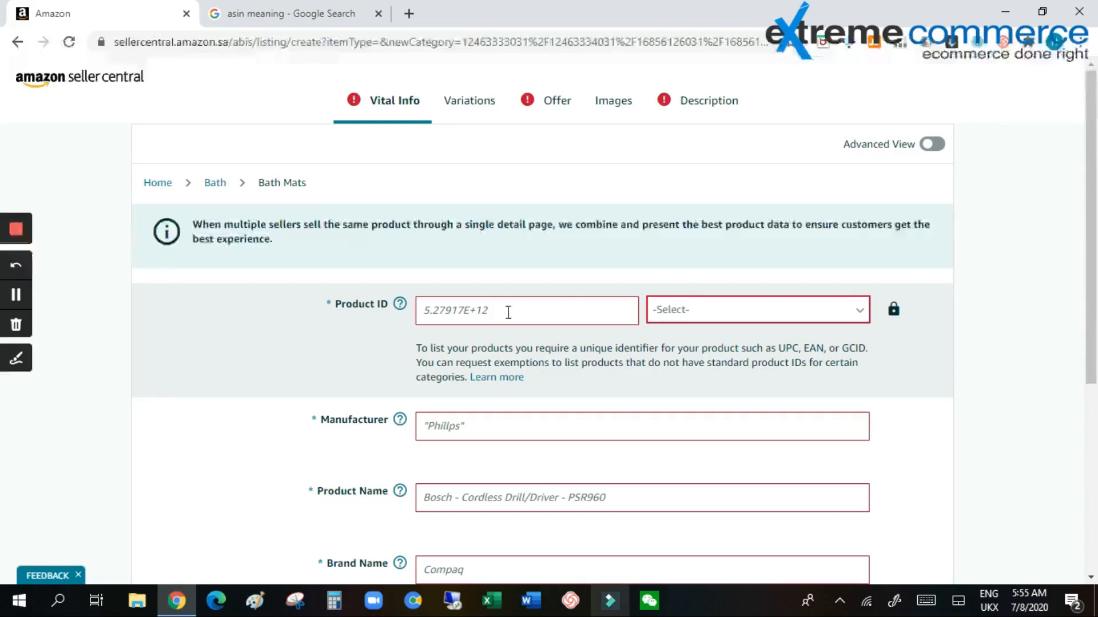
Check the available product ID types and the required Vital Info fields for the new bath mat listing.
left_click(686, 318)
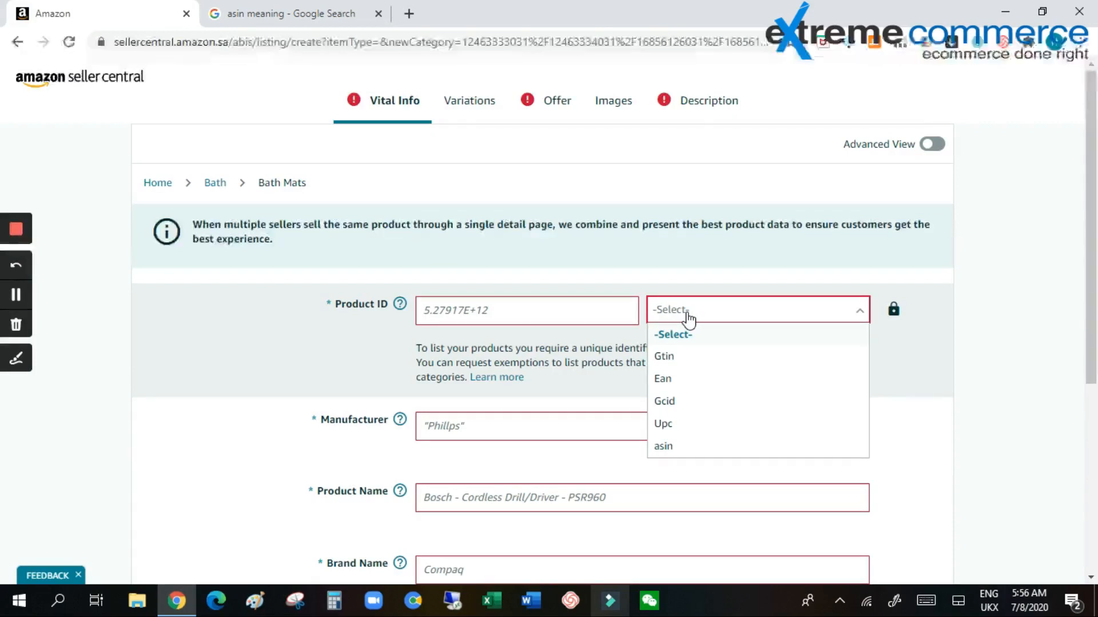
left_click(688, 319)
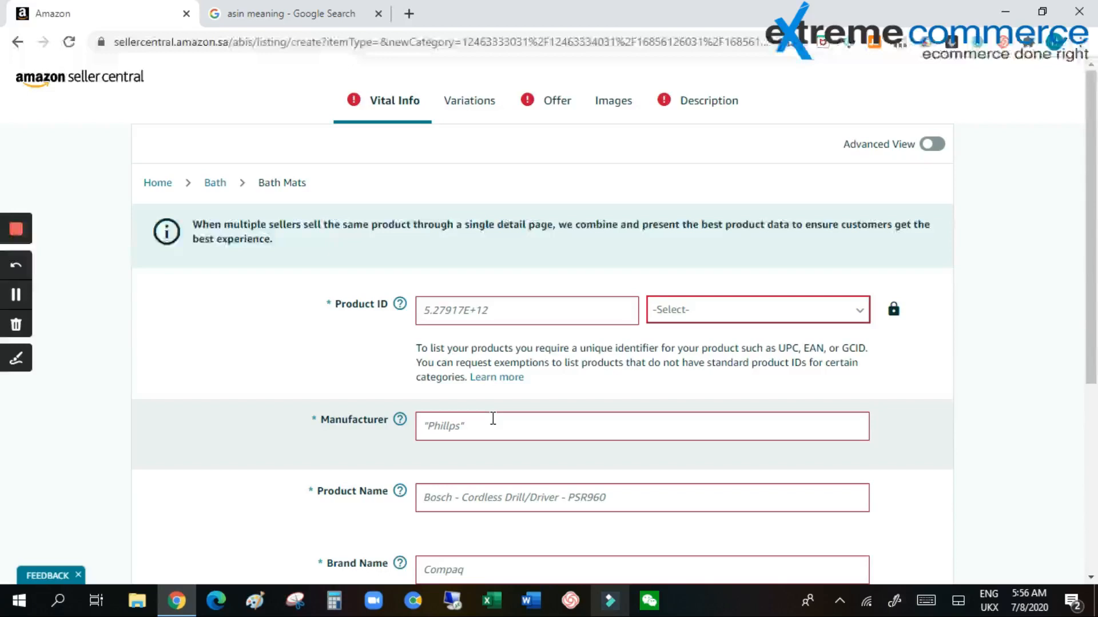
left_click_drag(1093, 298, 1095, 386)
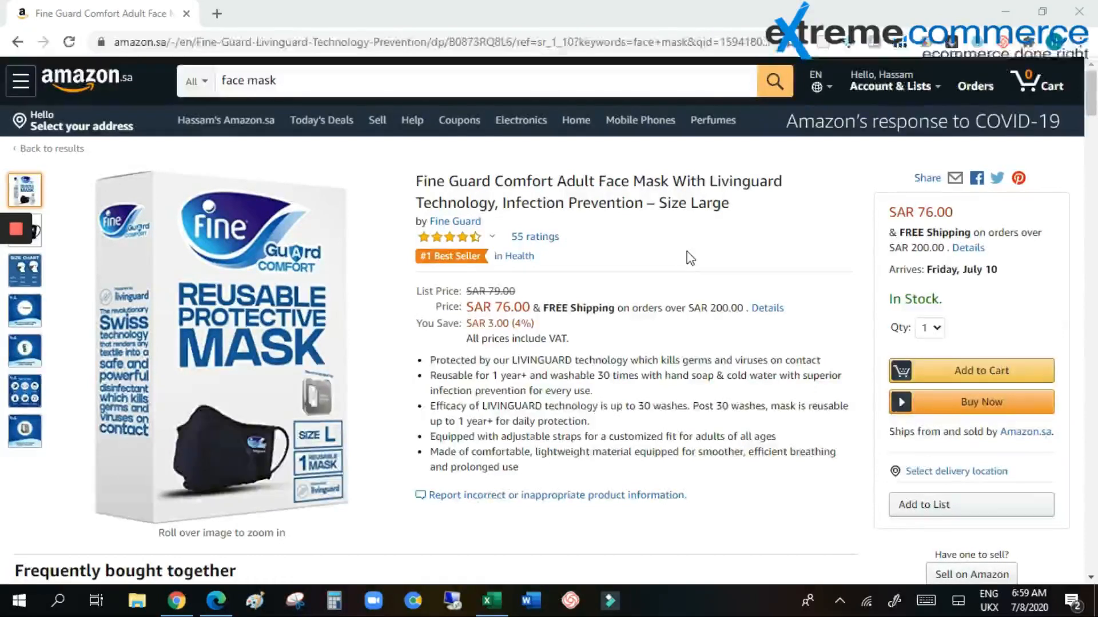
Open the page source of the Fine Guard face mask listing.
right_click(687, 252)
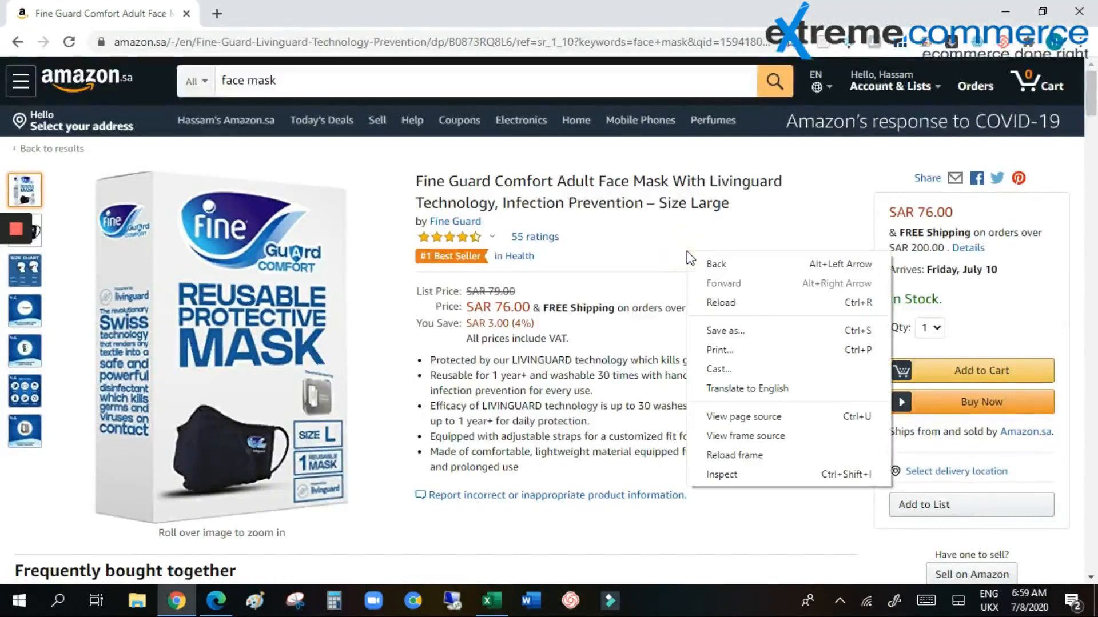
left_click(761, 419)
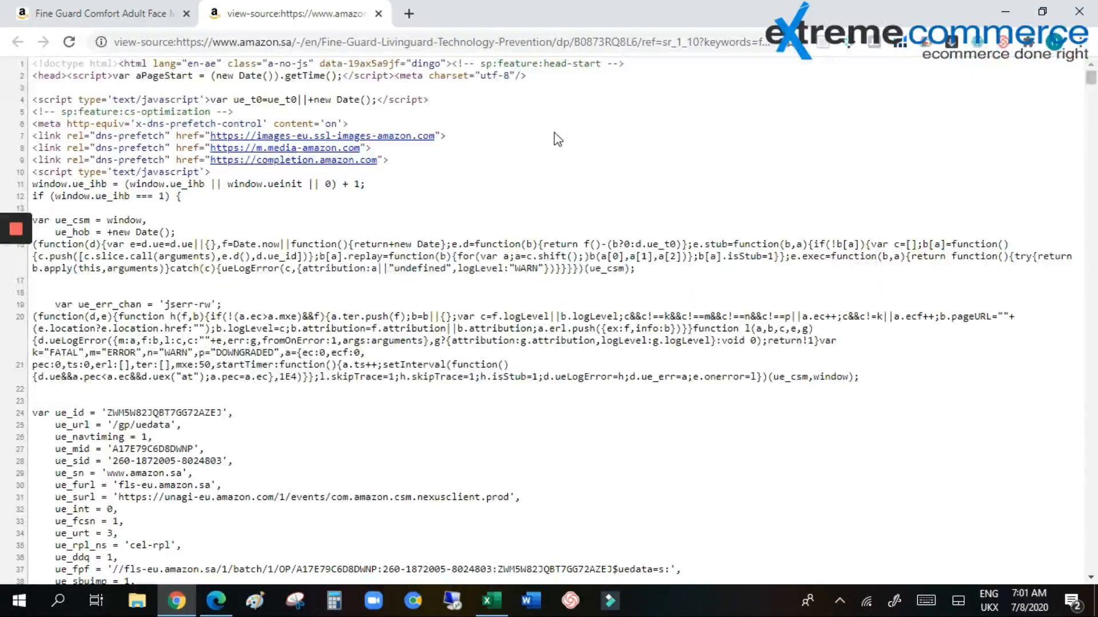
Search the page source of the face mask listing for "canon".
key("ctrl+f")
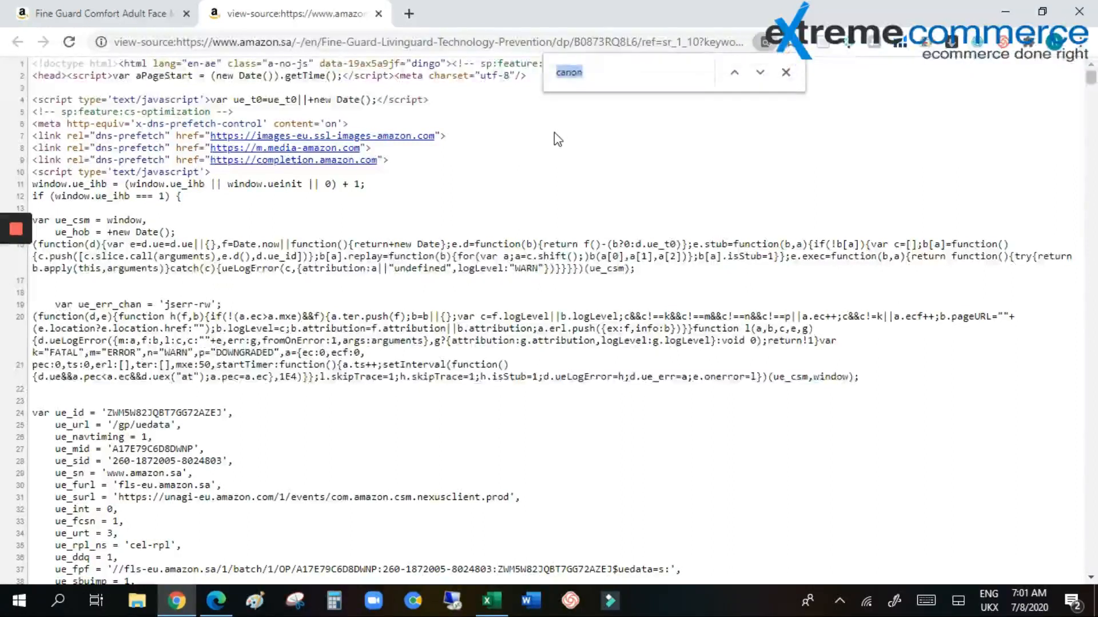
type("cano")
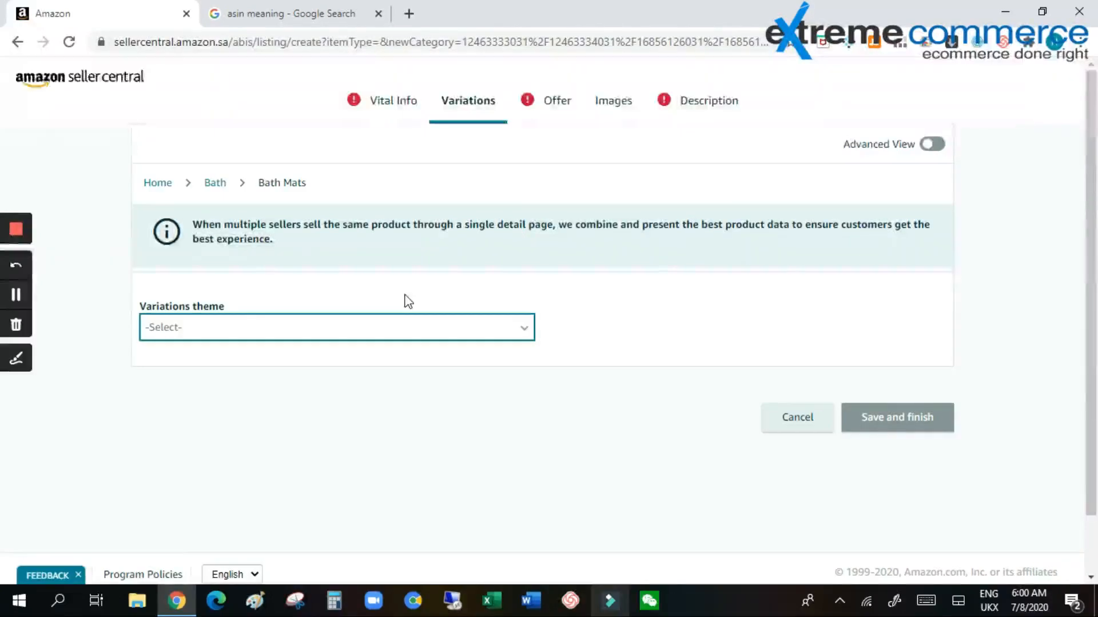
Set the bath mat listing's variations theme to color and add a Black variation.
left_click(516, 331)
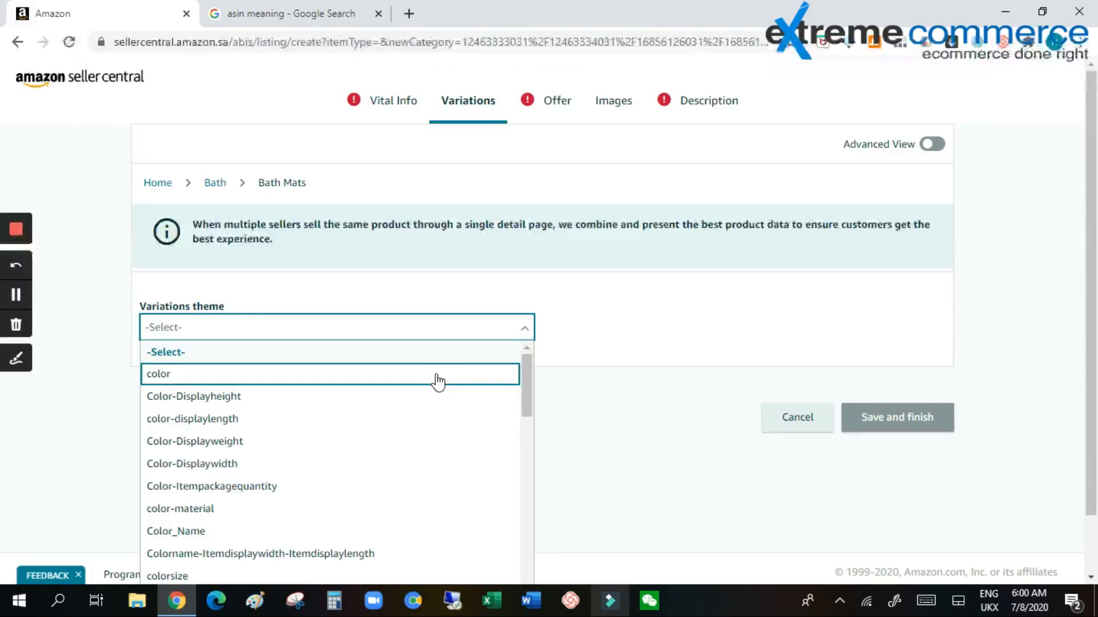
left_click(438, 381)
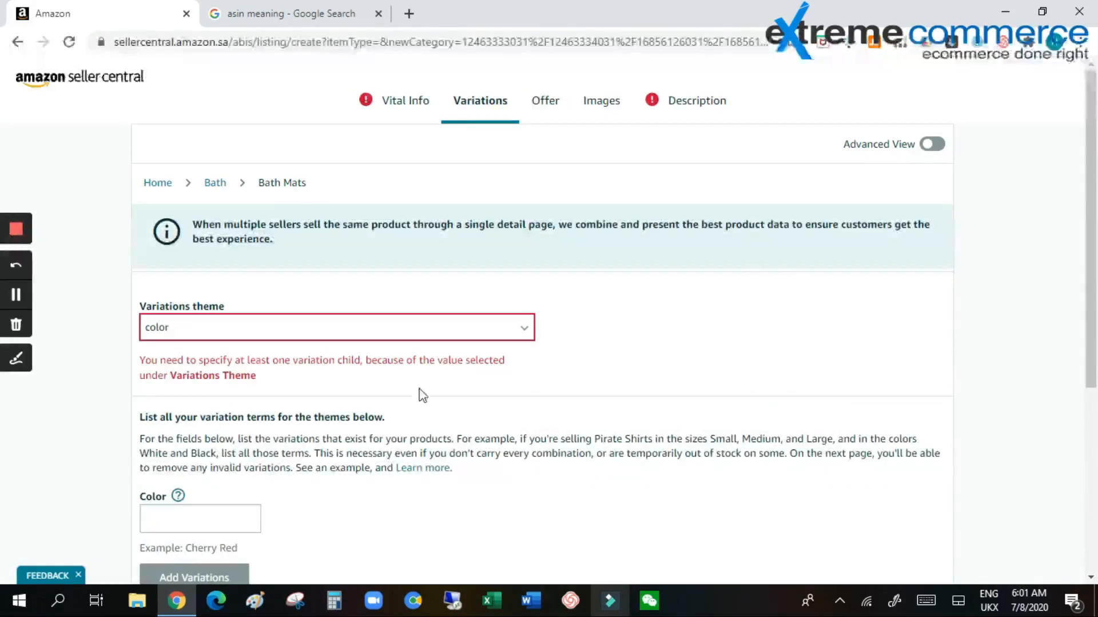
left_click(233, 514)
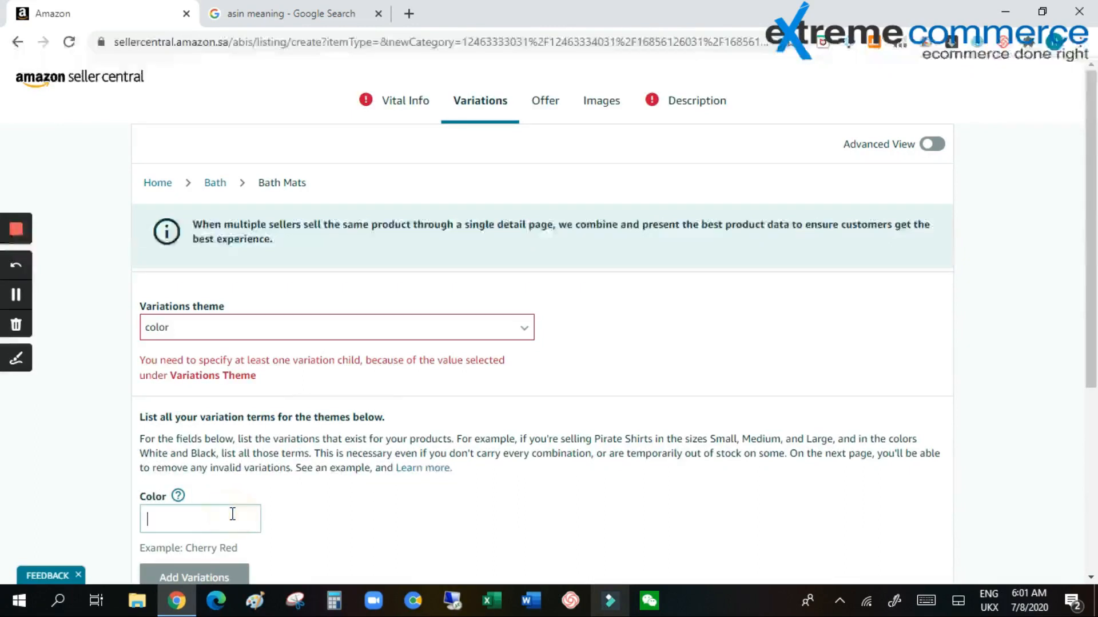
type("Black")
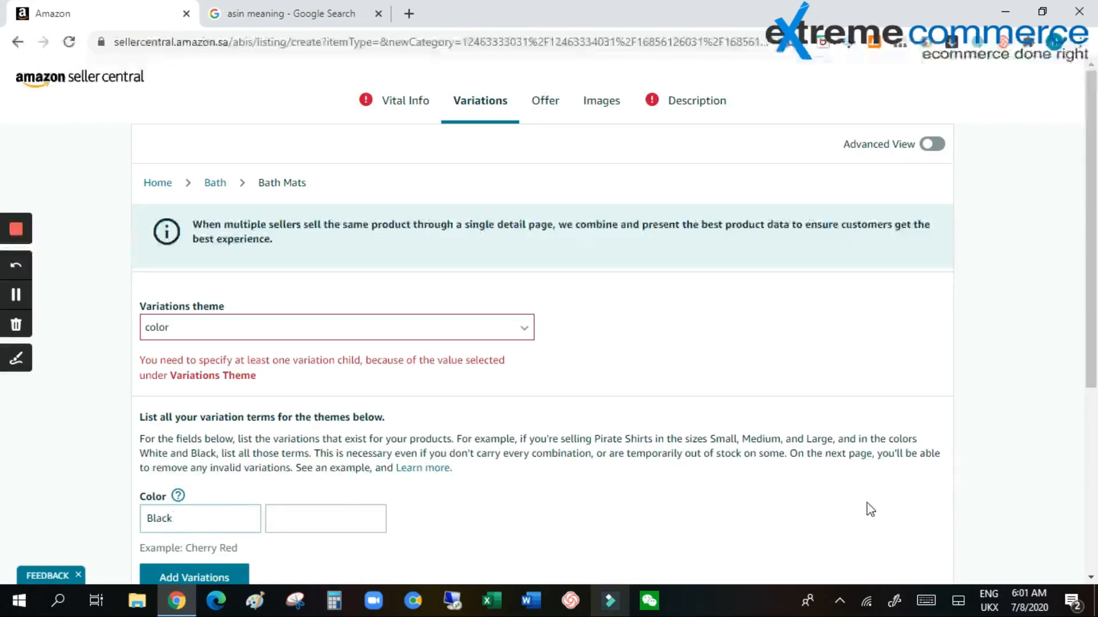
scroll(1085, 380, "down", 3)
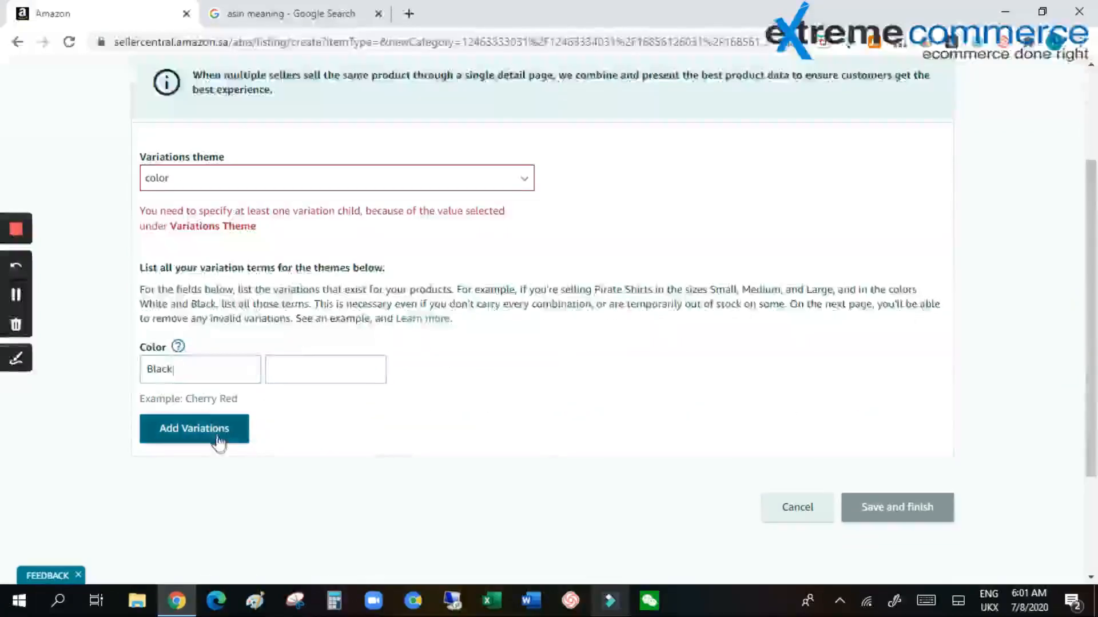
left_click(218, 439)
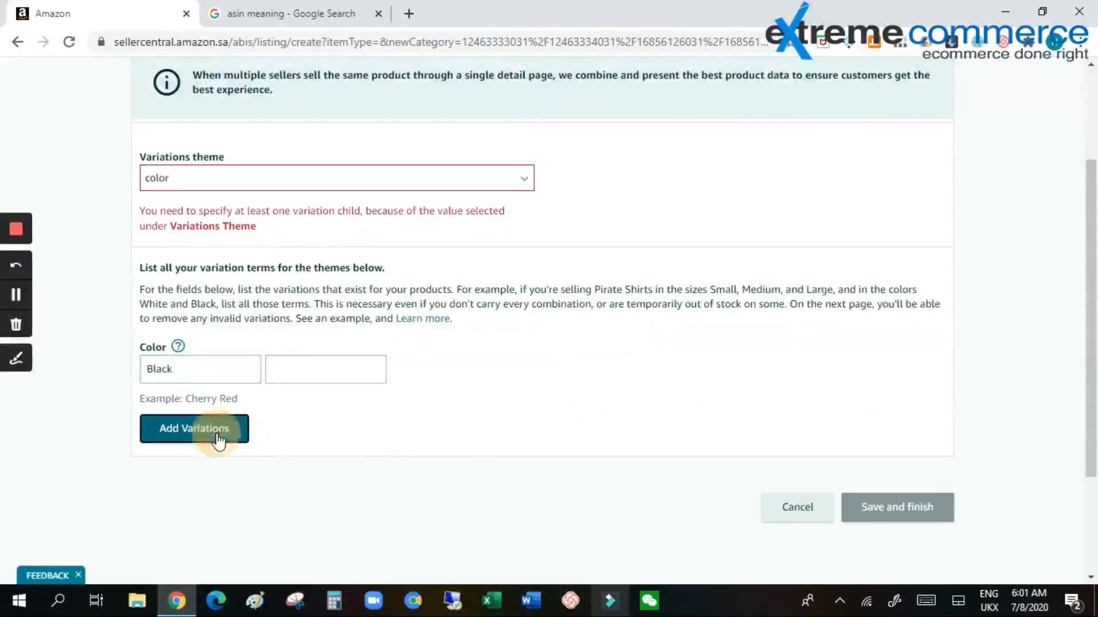
Check the Black variation's product ID type and condition options and its Color Map field.
scroll(438, 505, "down", 4)
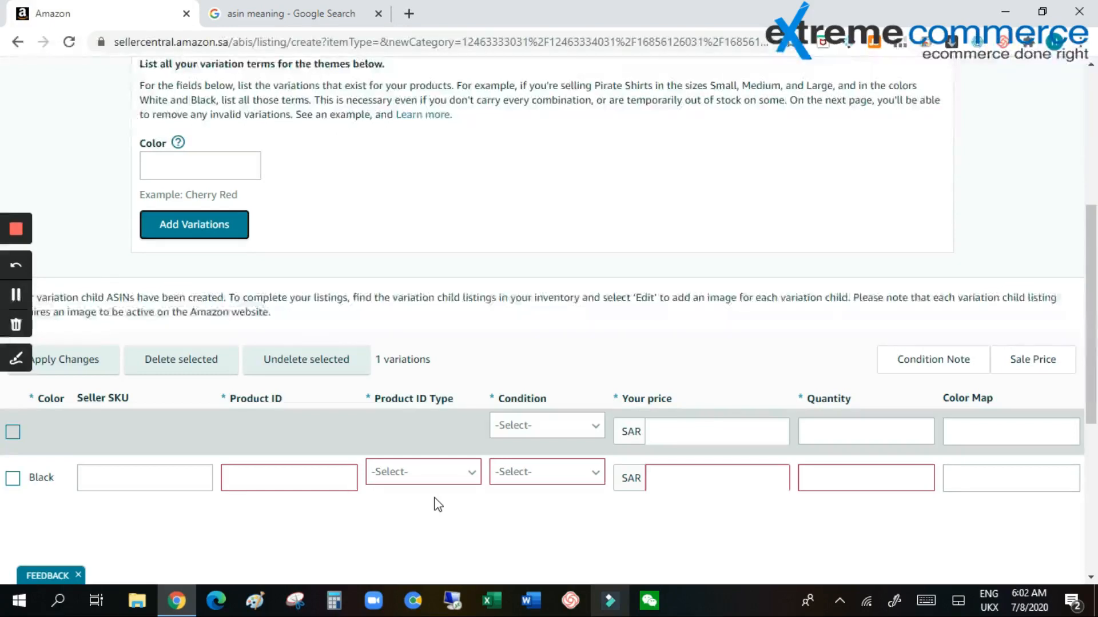
left_click(455, 480)
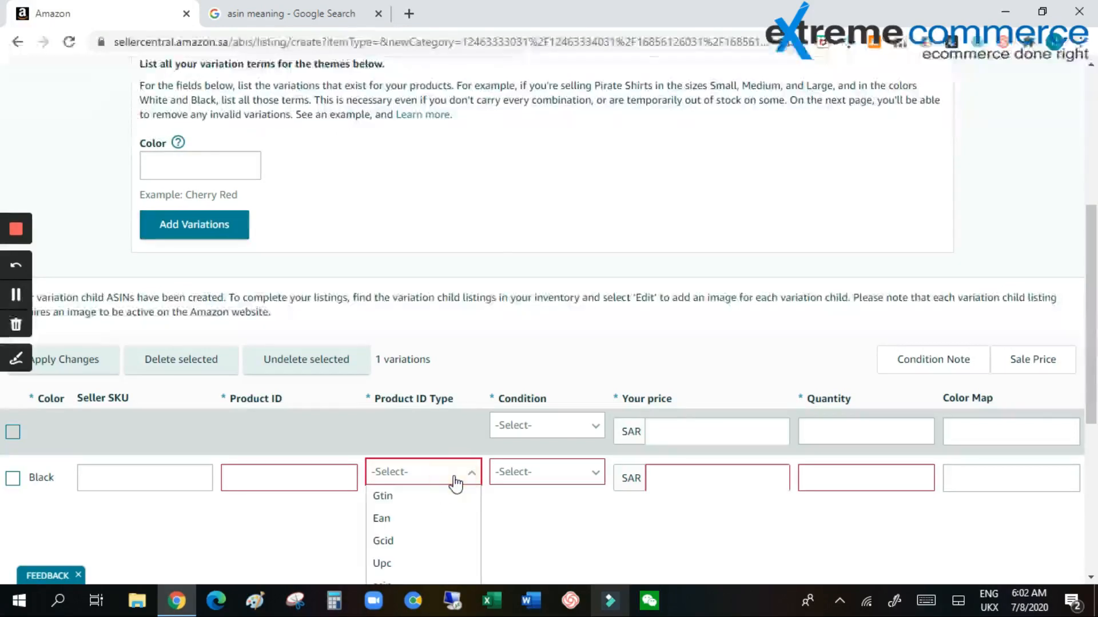
left_click(455, 480)
left_click(548, 481)
left_click(548, 481)
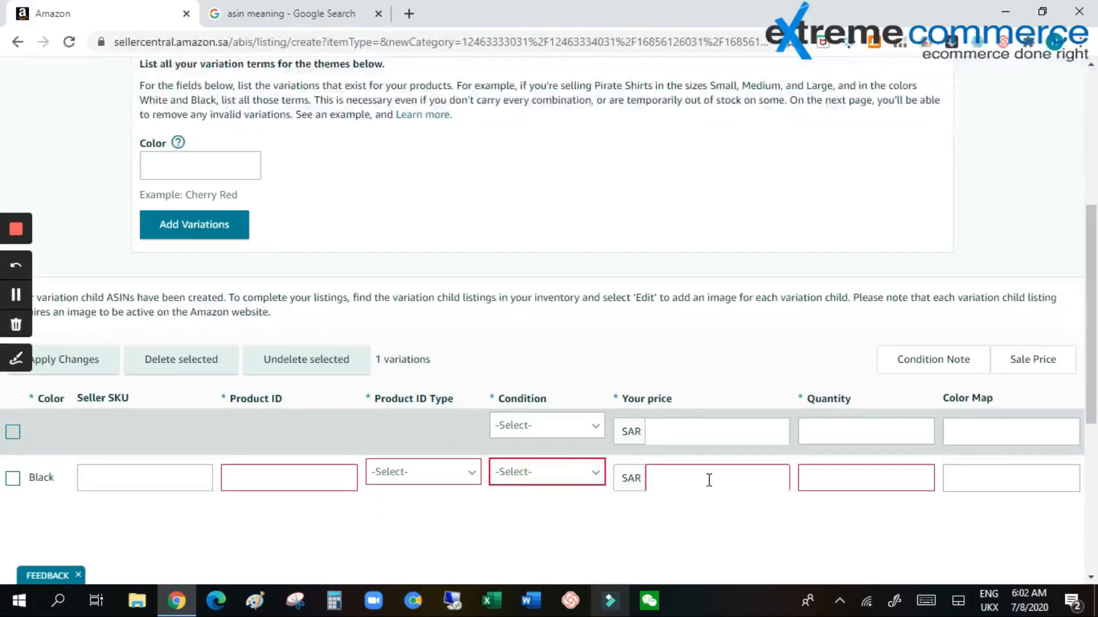
left_click(977, 478)
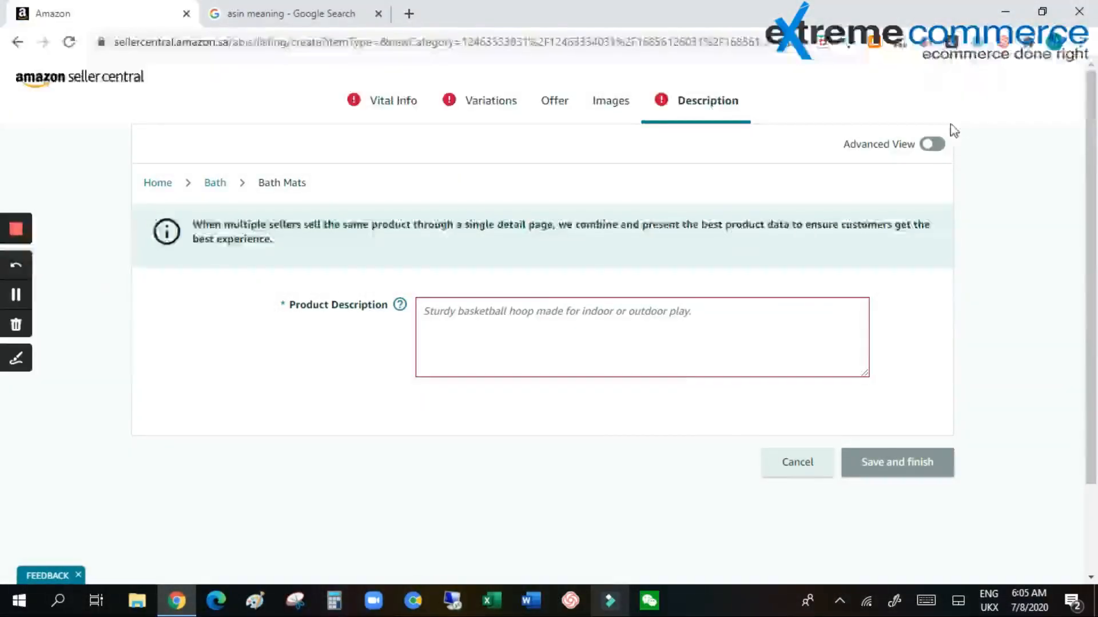
Turn on Advanced View for the bath mat listing and examine the Size Map, Offer and Compliance fields.
left_click(933, 145)
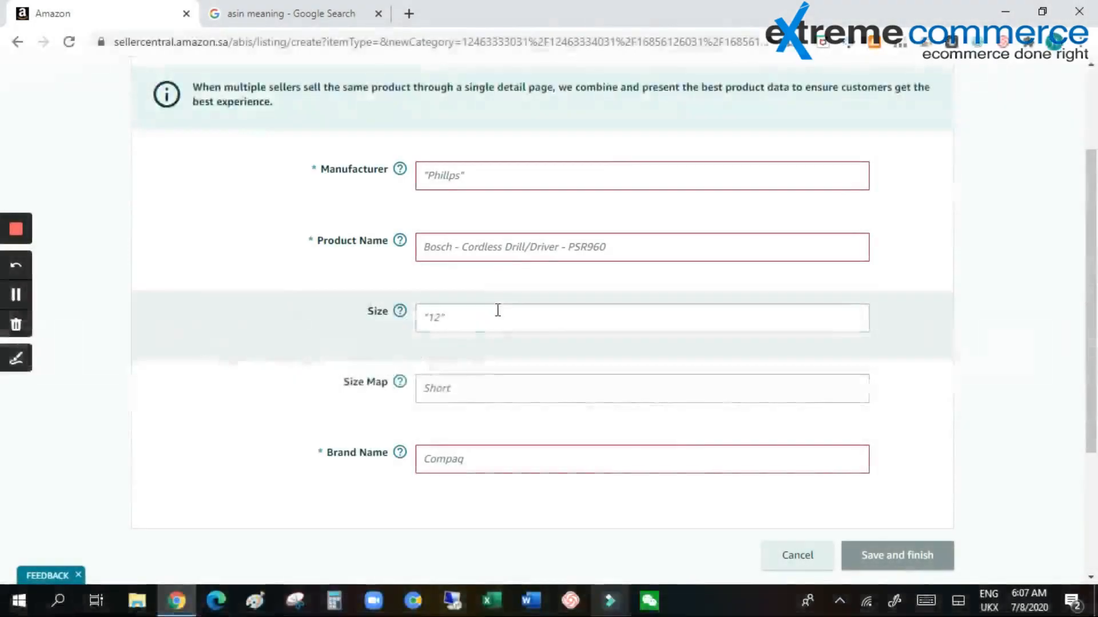
left_click(483, 393)
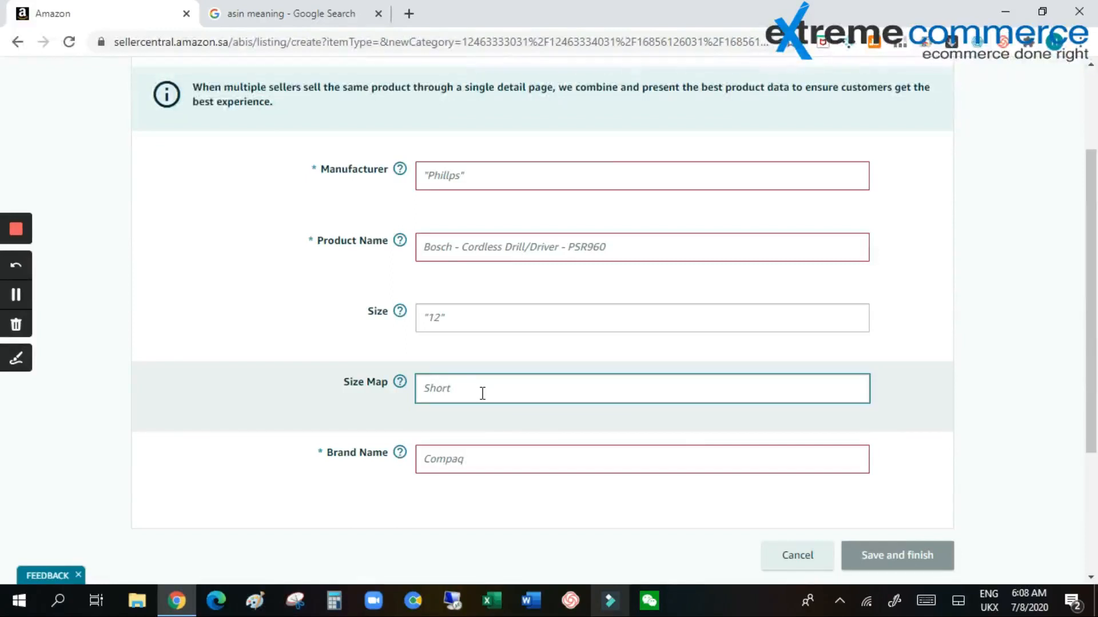
scroll(365, 210, "up", 3)
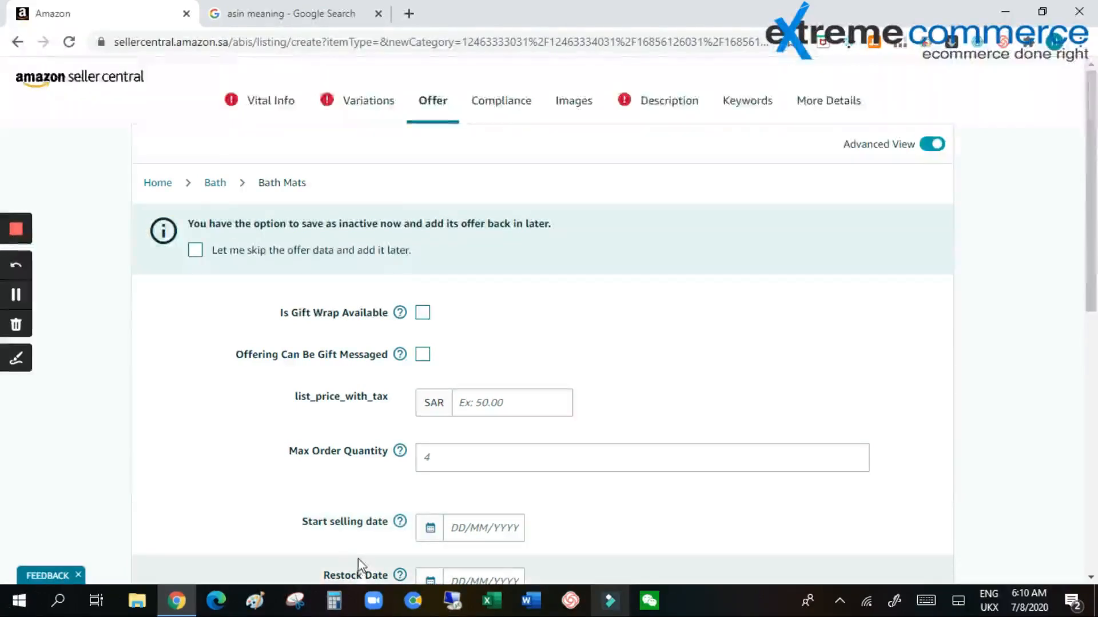
left_click_drag(1094, 247, 1086, 336)
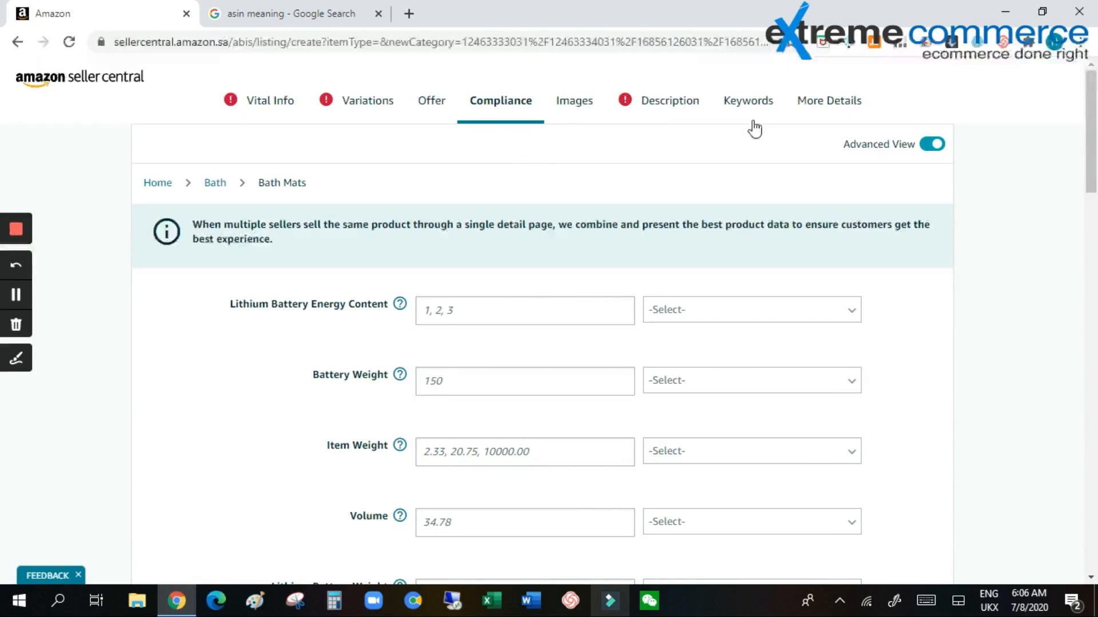
left_click_drag(1097, 136, 1096, 170)
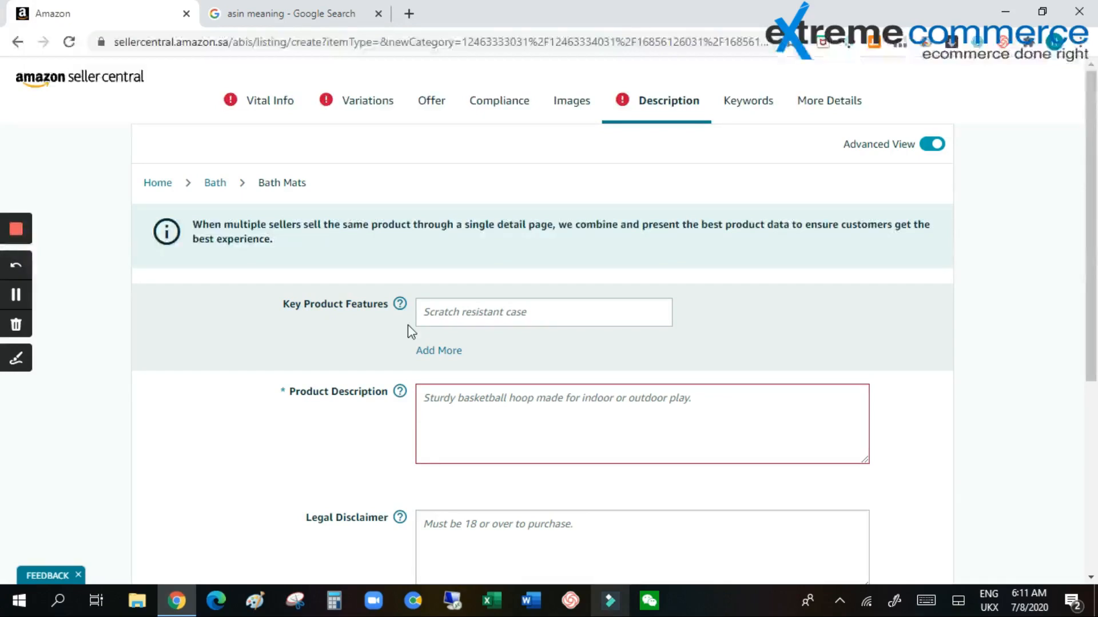
Add four extra Key Product Features entries to the bath mat listing's description, making five in all.
left_click(440, 351)
left_click(446, 399)
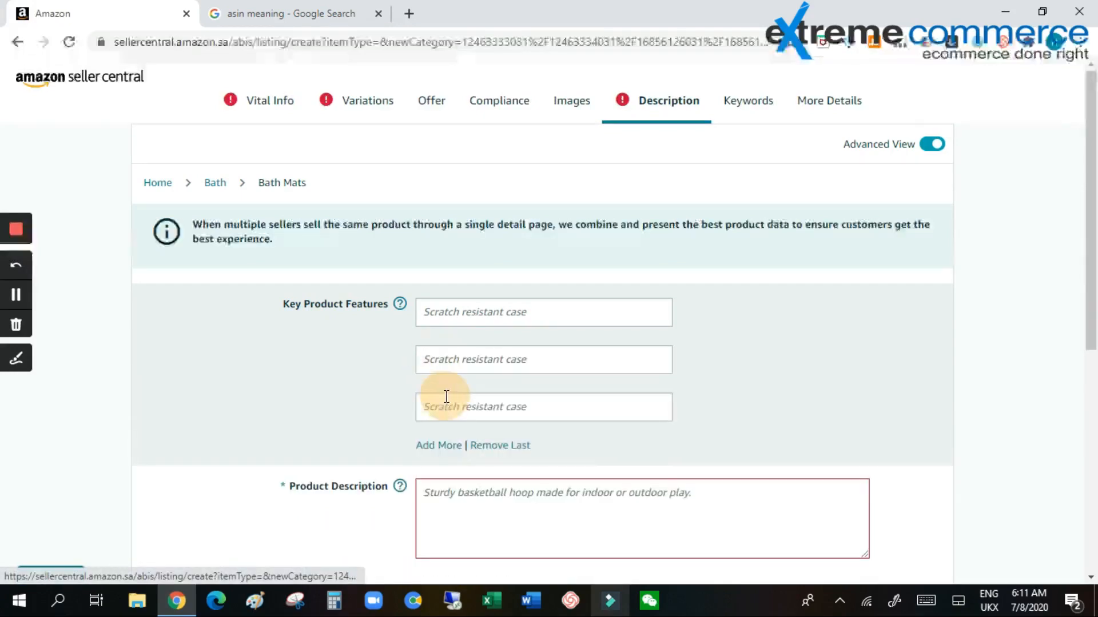
left_click(445, 446)
left_click(439, 494)
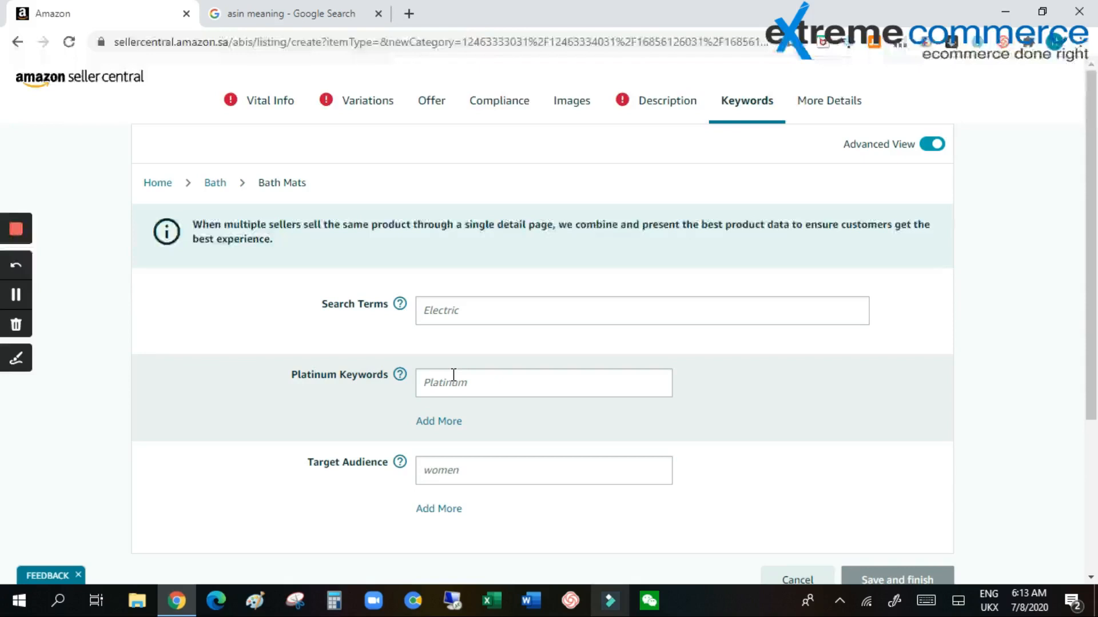
Examine the Target Audience field among the listing's keywords and look through the More Details fields.
left_click(451, 466)
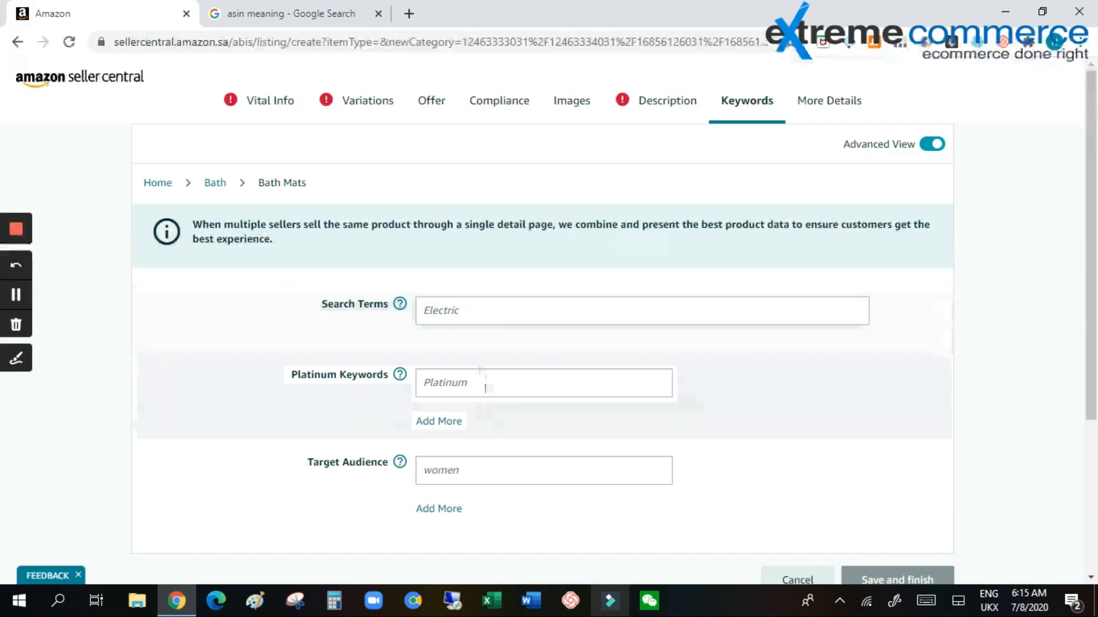
left_click(491, 472)
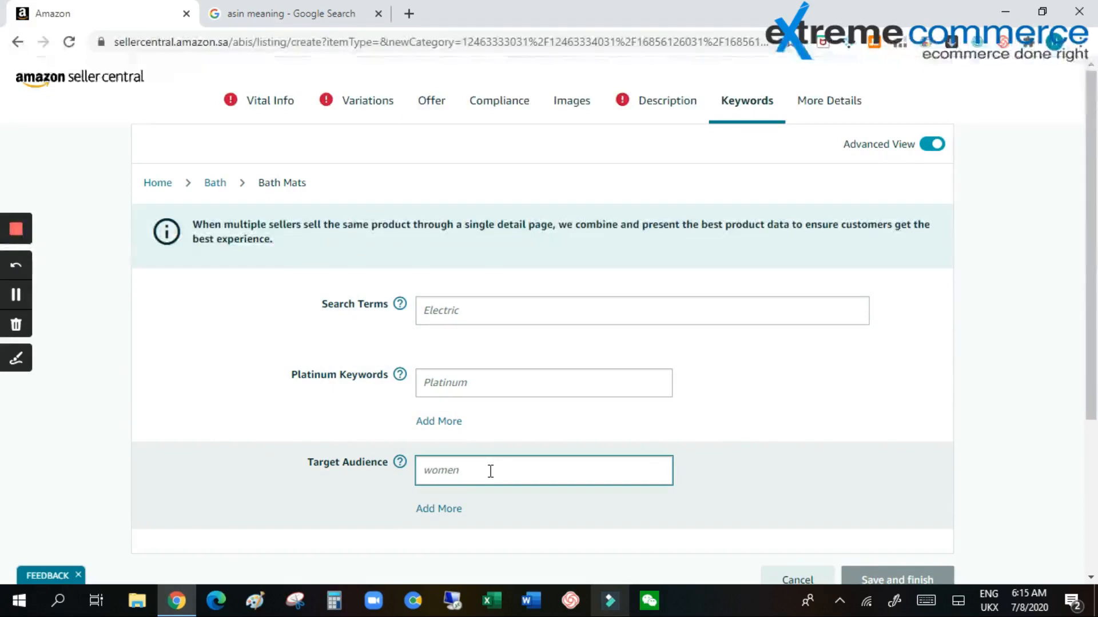
left_click(490, 472)
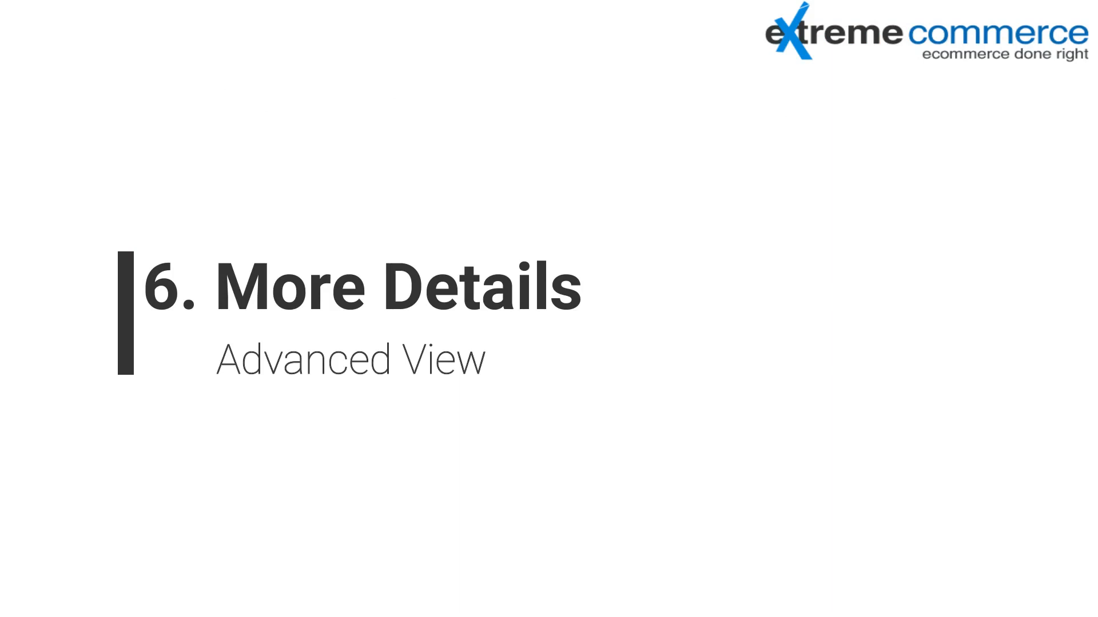
left_click_drag(1091, 257, 1091, 540)
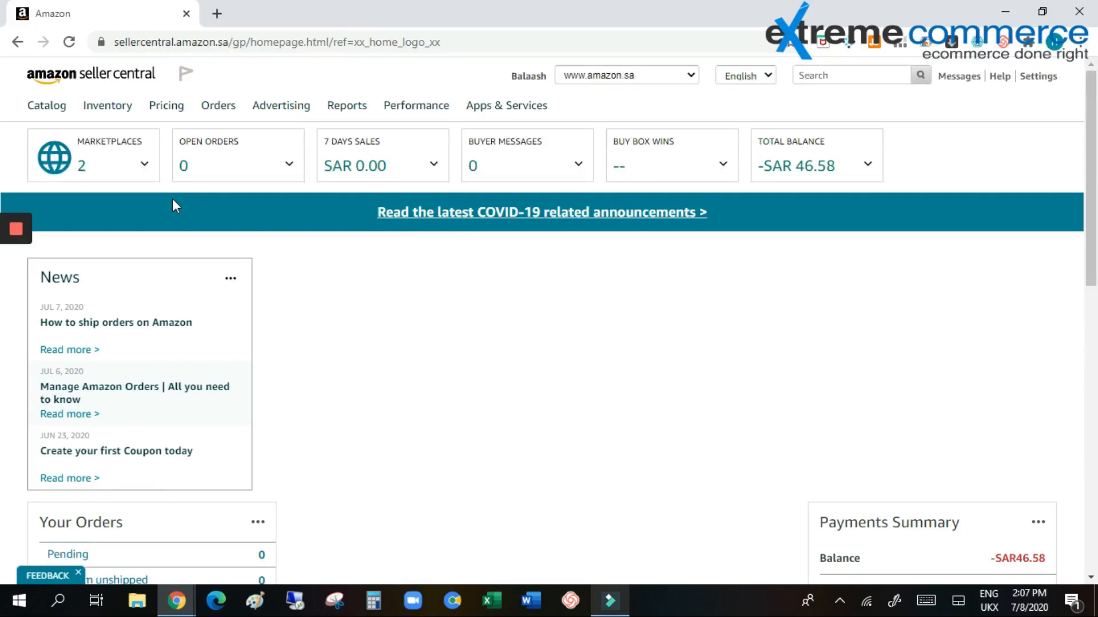
Start adding multiple products by file upload and open the page for downloading an inventory file.
mouse_move(119, 111)
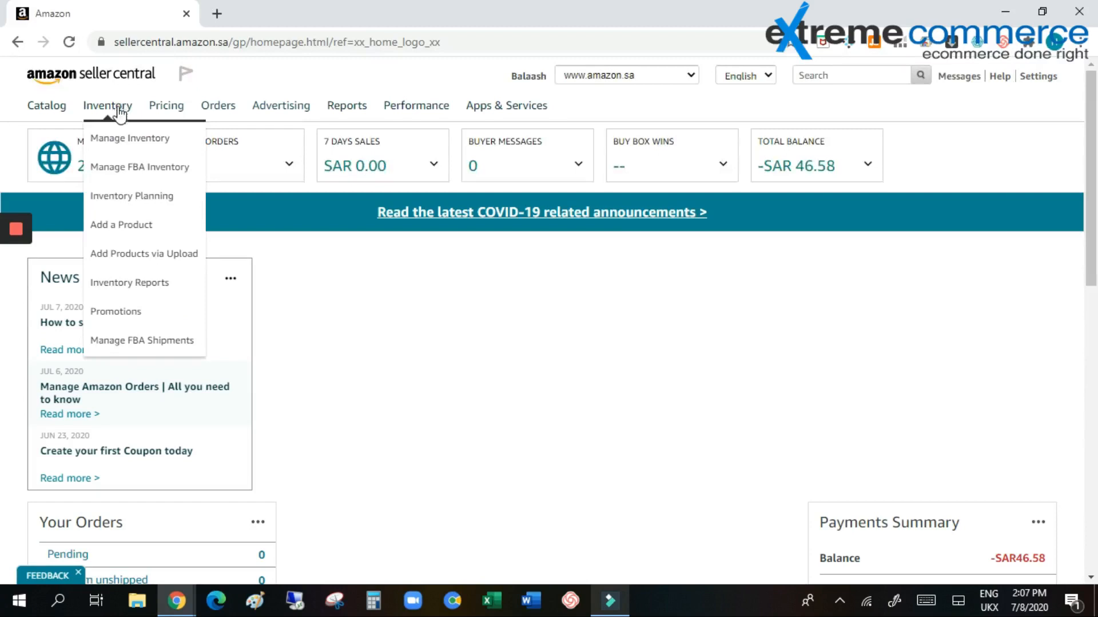
left_click(138, 232)
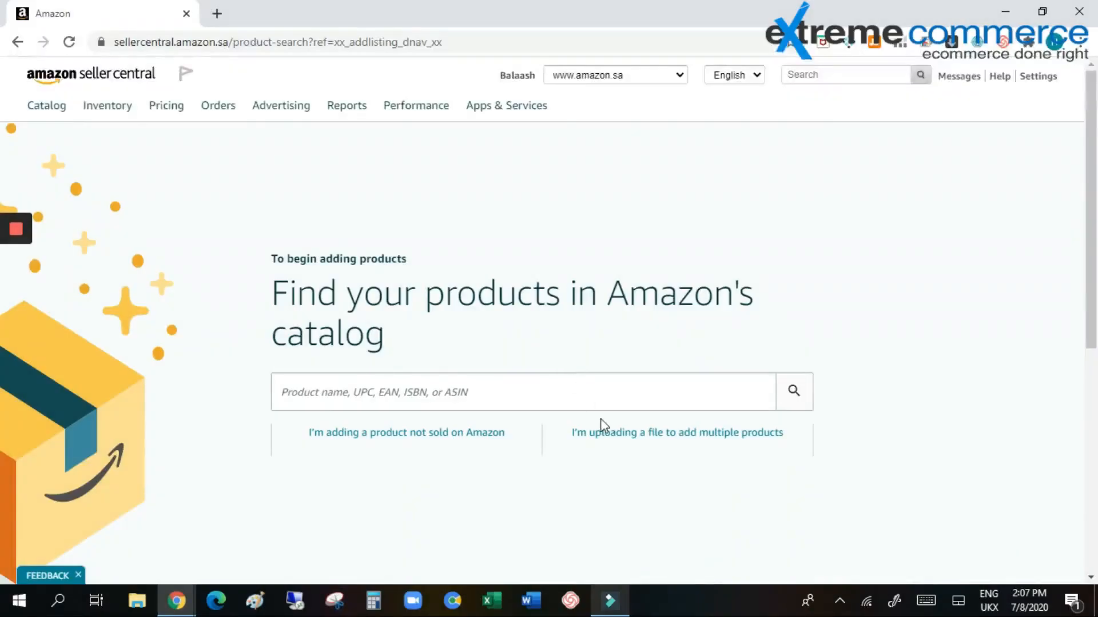
left_click(610, 438)
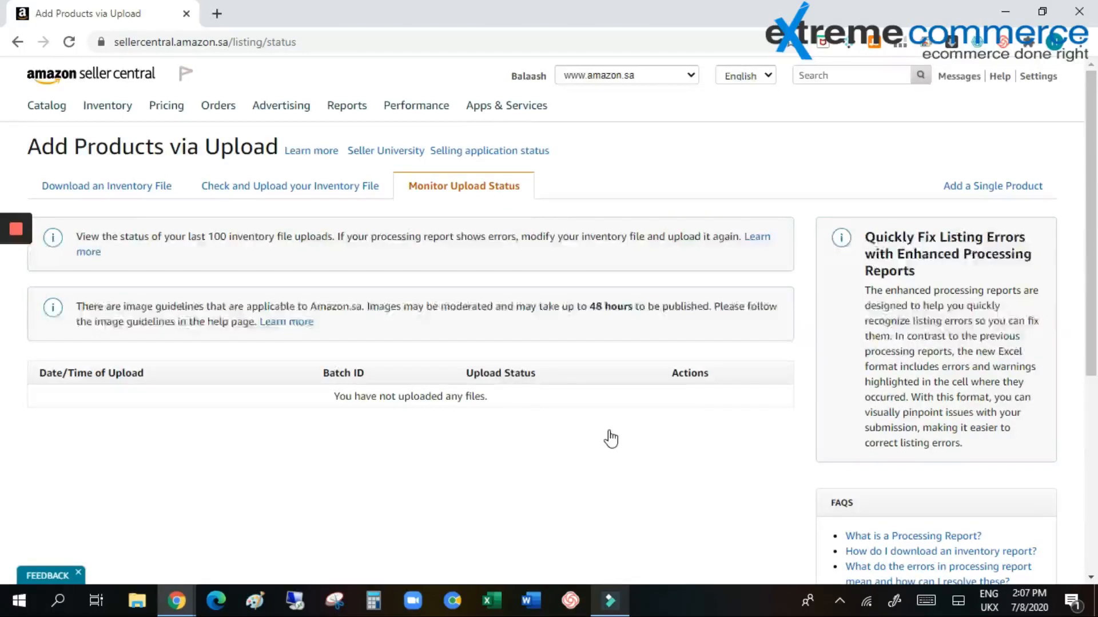
left_click(148, 197)
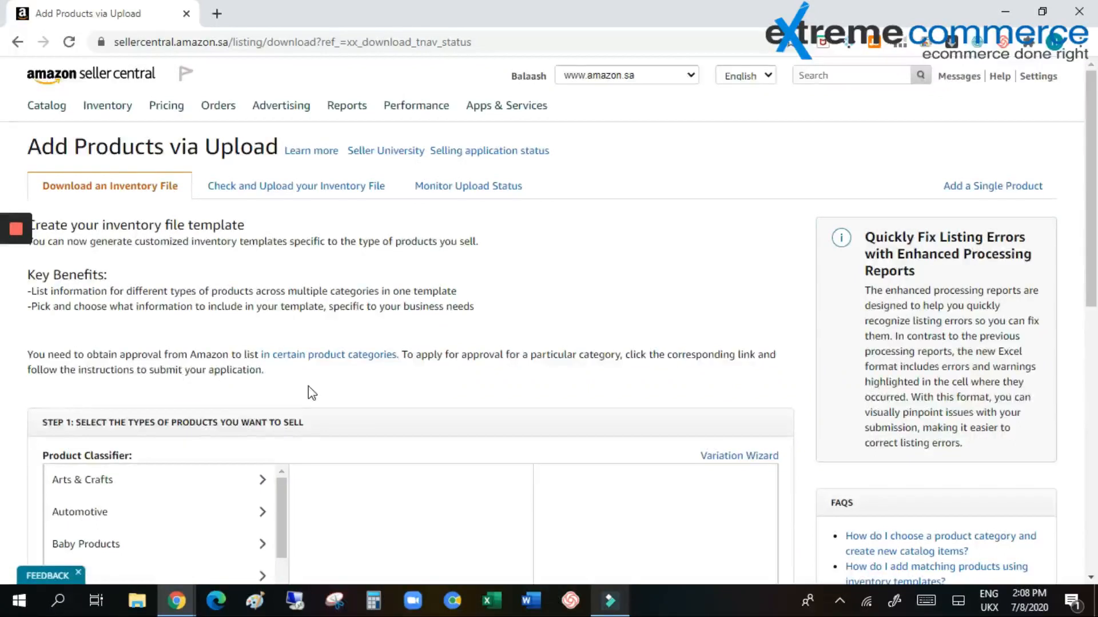
Select Home > Bath > Bath Mats as the product type for the inventory file template.
scroll(309, 388, "down", 4)
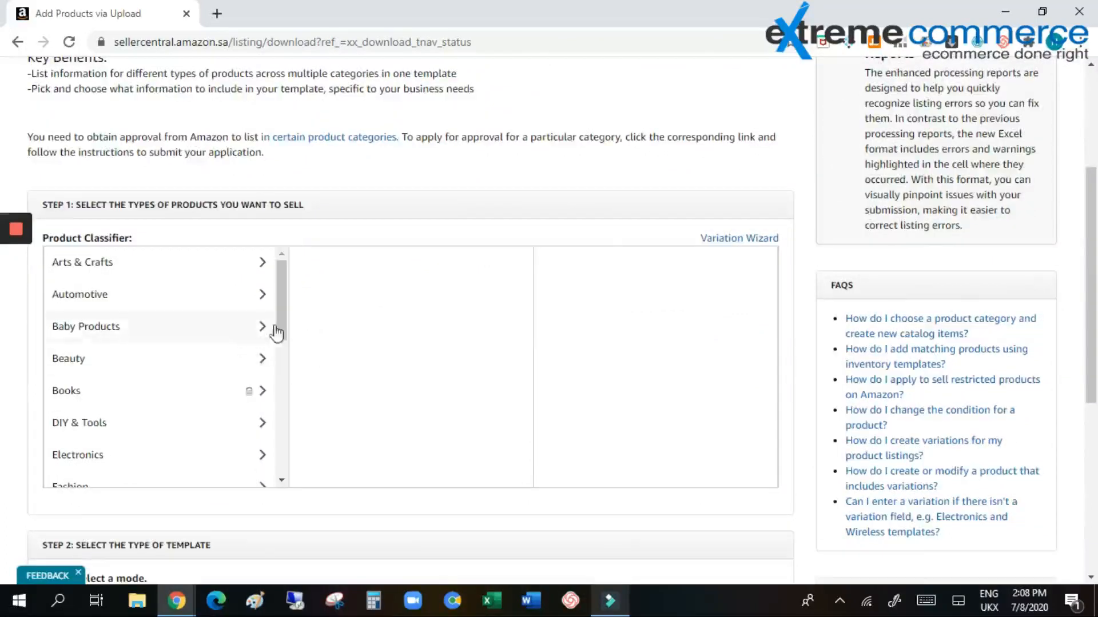
left_click_drag(284, 330, 268, 398)
left_click(218, 368)
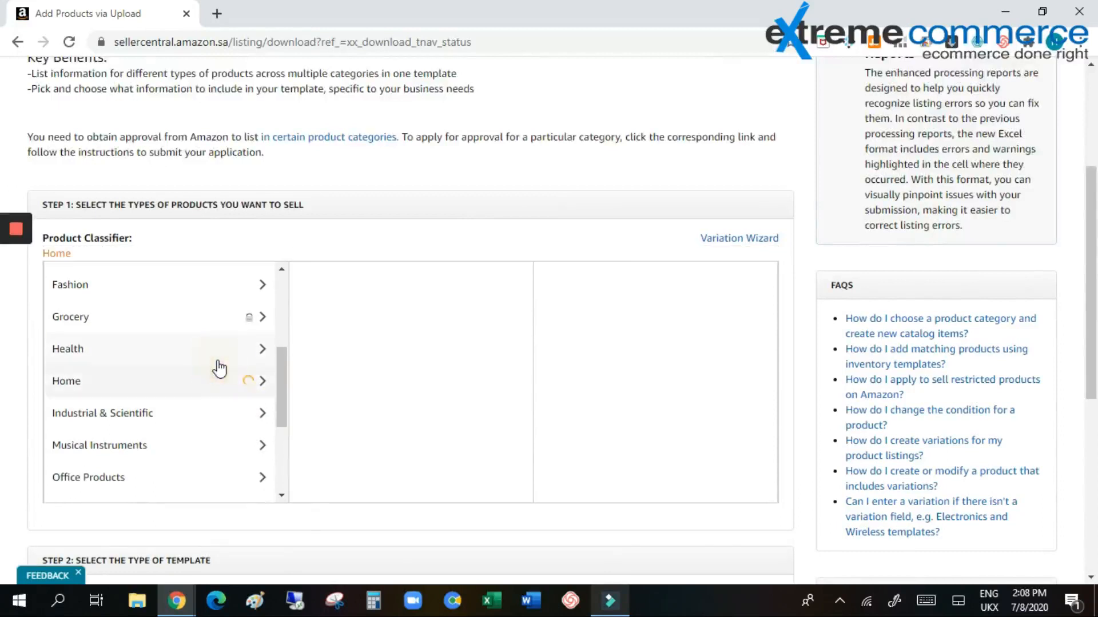
left_click(415, 318)
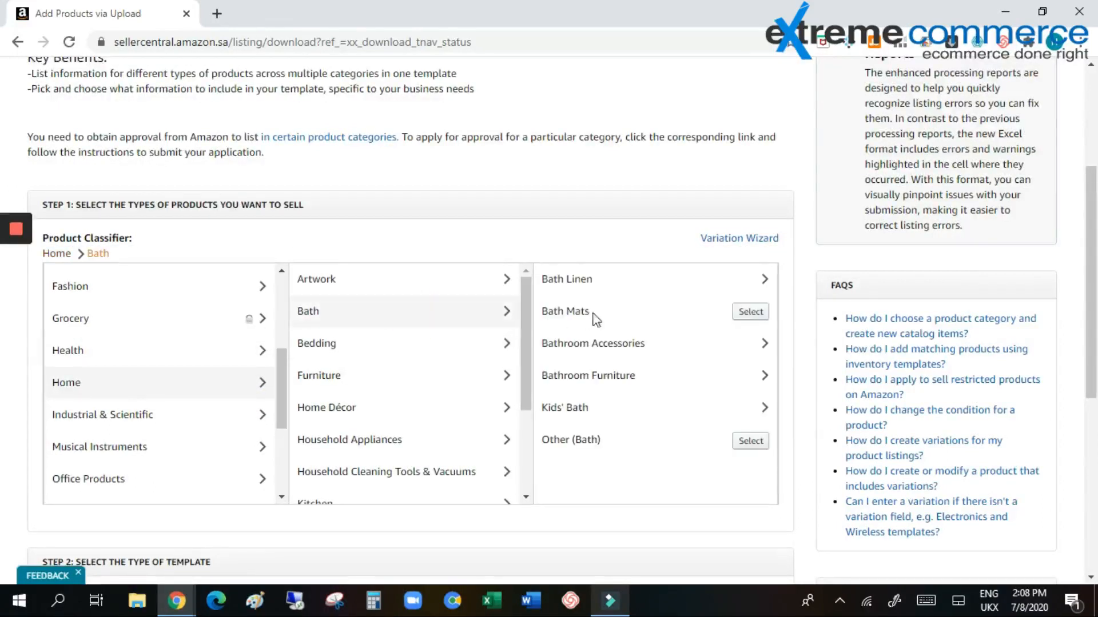
left_click(744, 314)
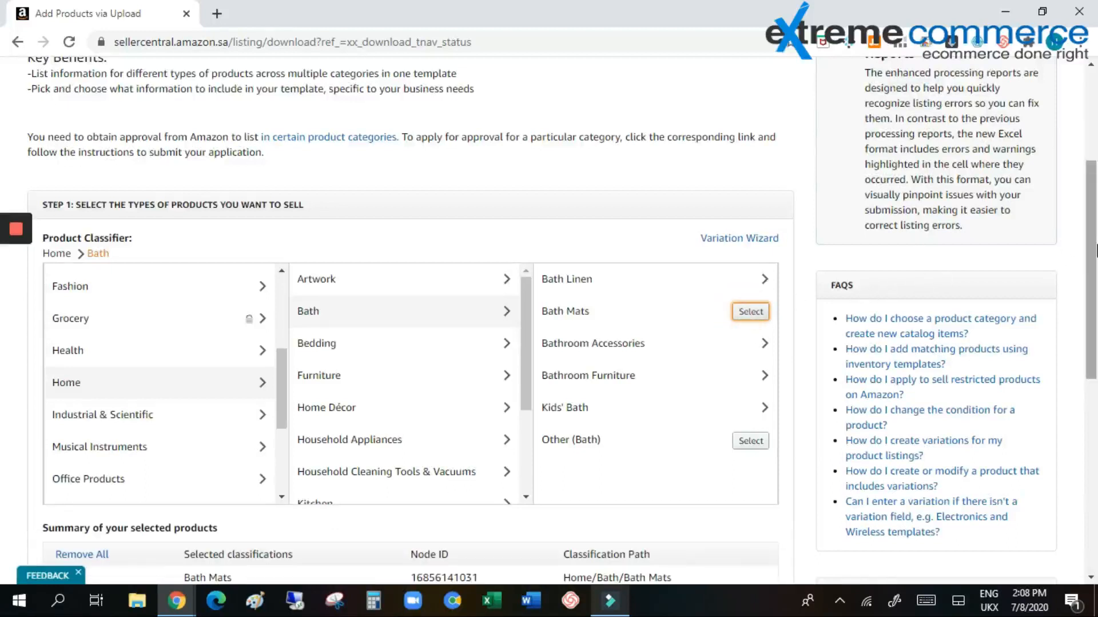
Review the attribute groups of the Custom template mode and return the template type to Advanced.
left_click_drag(1093, 266, 1094, 349)
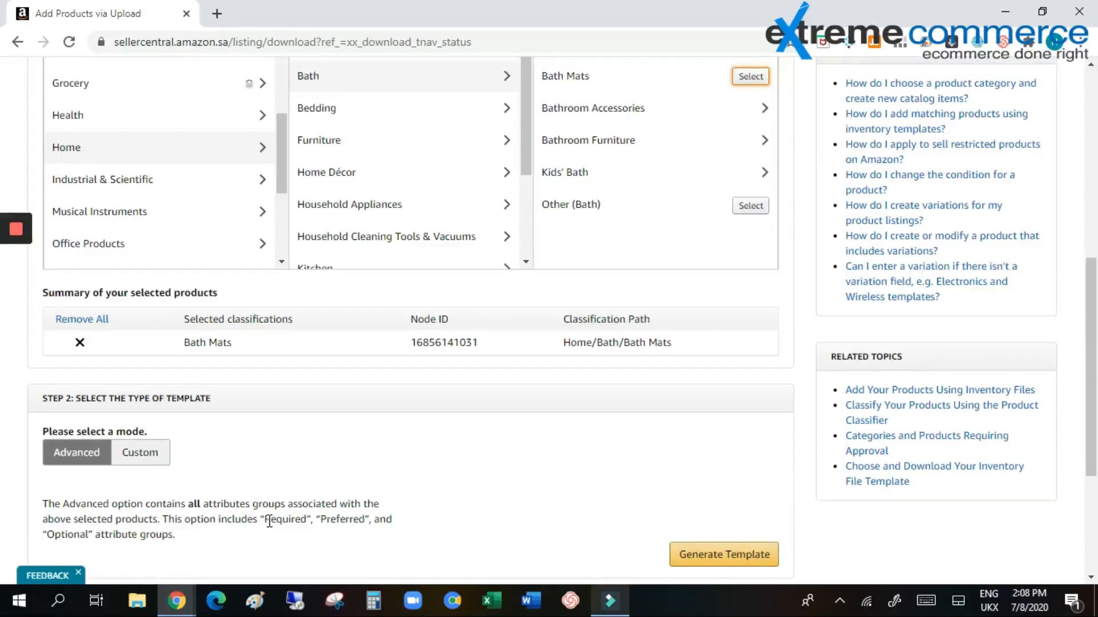
left_click(149, 465)
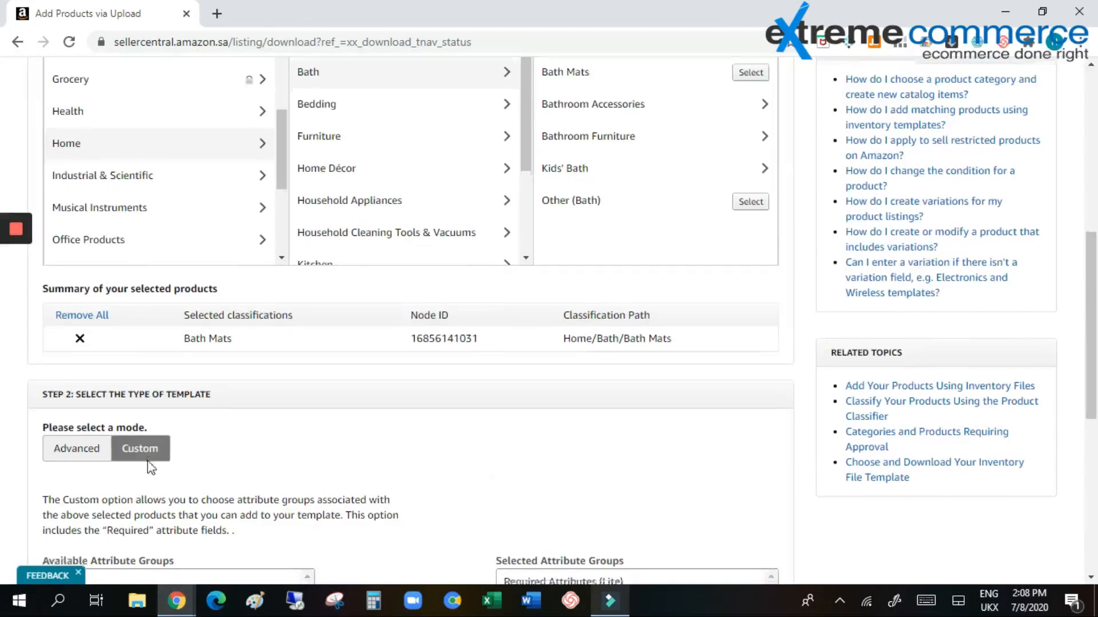
scroll(149, 466, "down", 3)
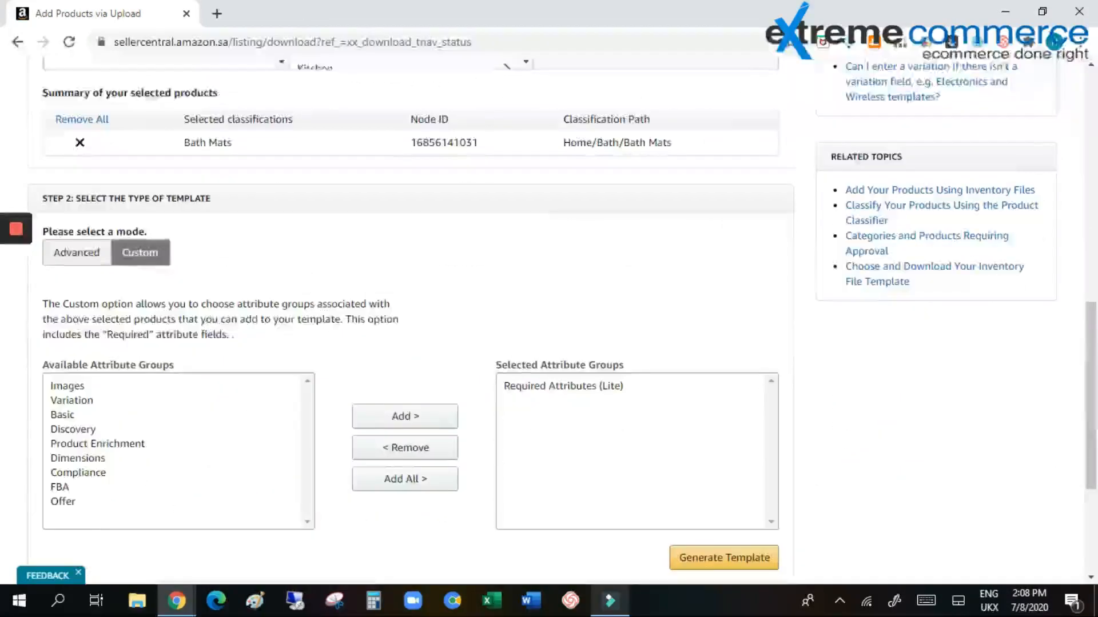
left_click(73, 255)
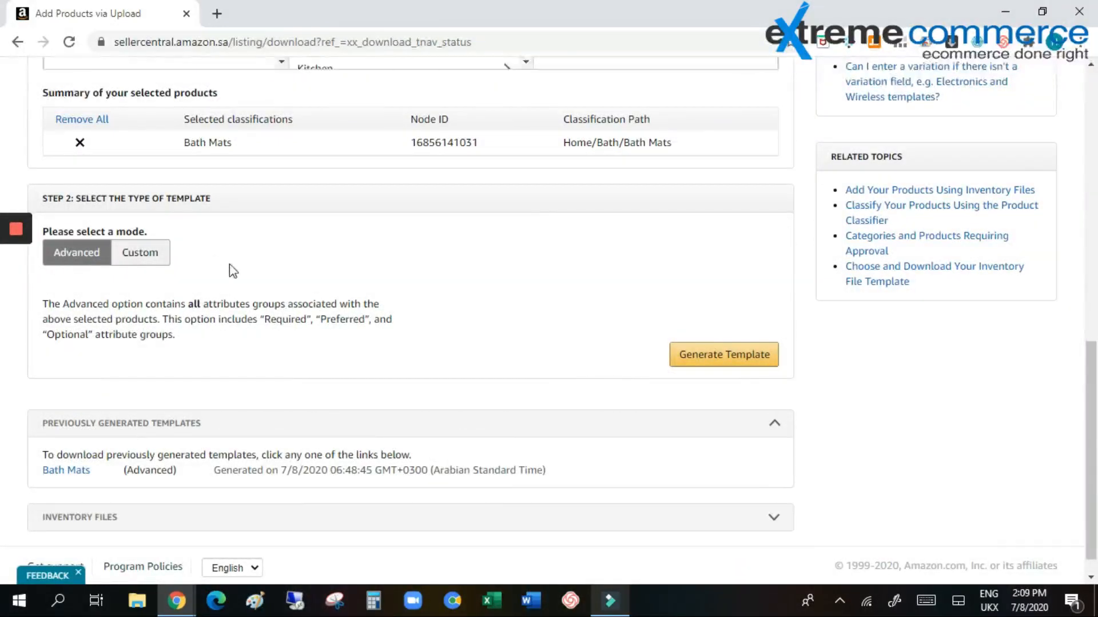
Generate the Advanced inventory file template for Bath Mats and look through its Template, Browse Data and Valid Values sheets in Excel.
left_click(696, 361)
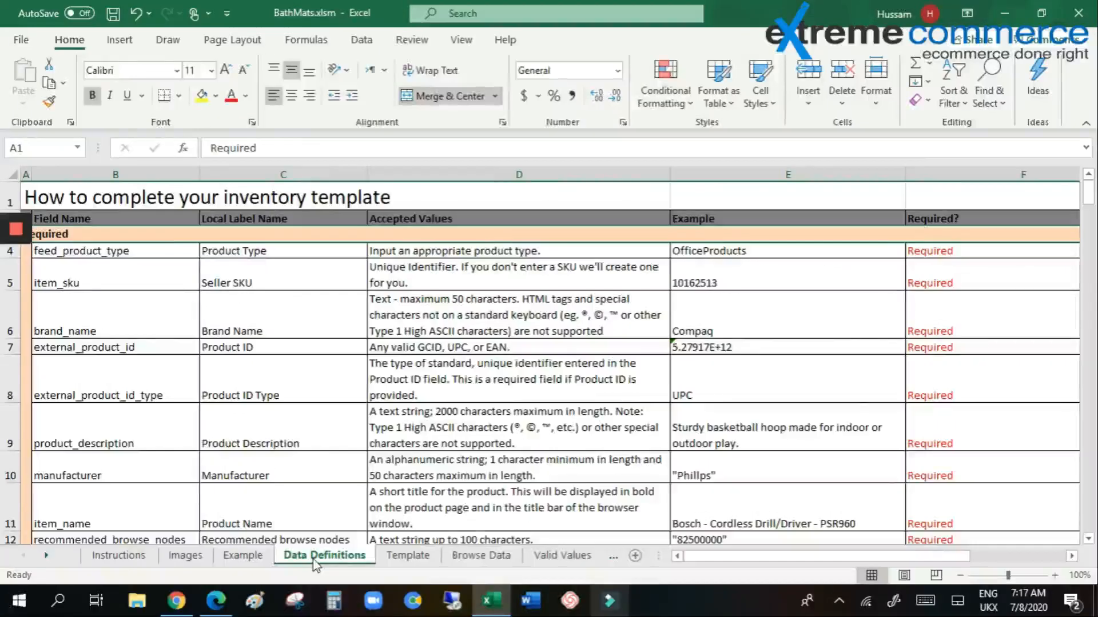
left_click(406, 555)
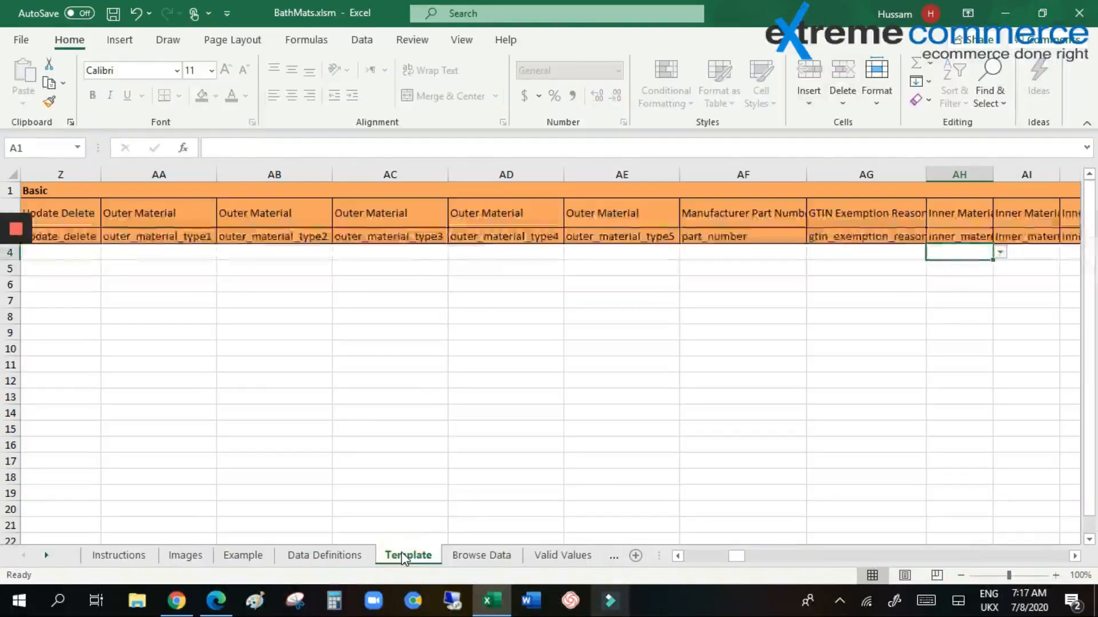
left_click(466, 558)
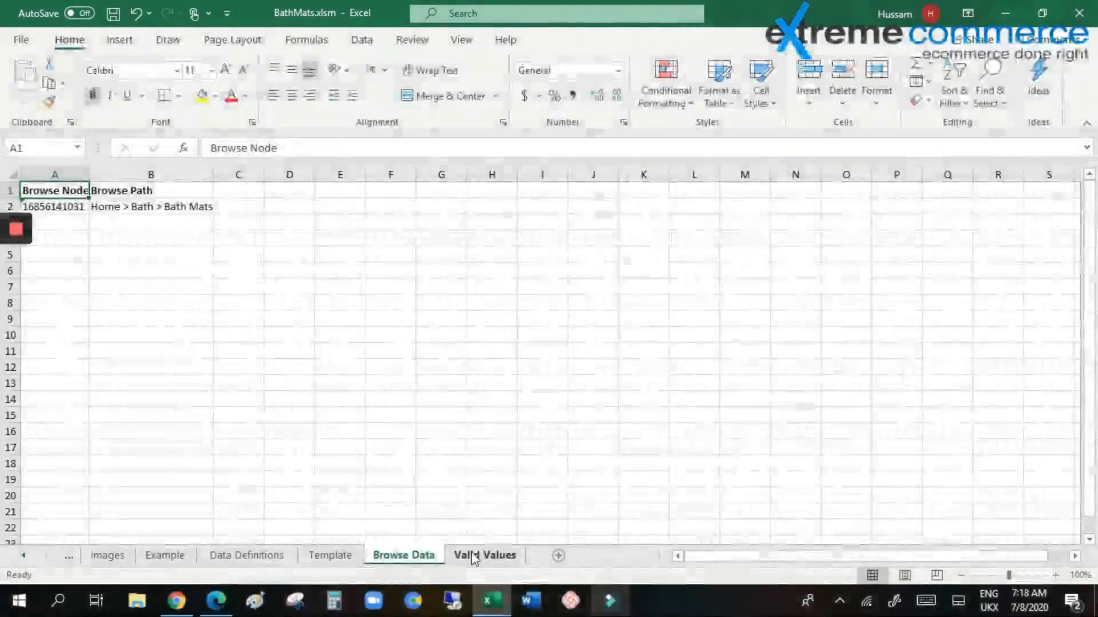
left_click(472, 557)
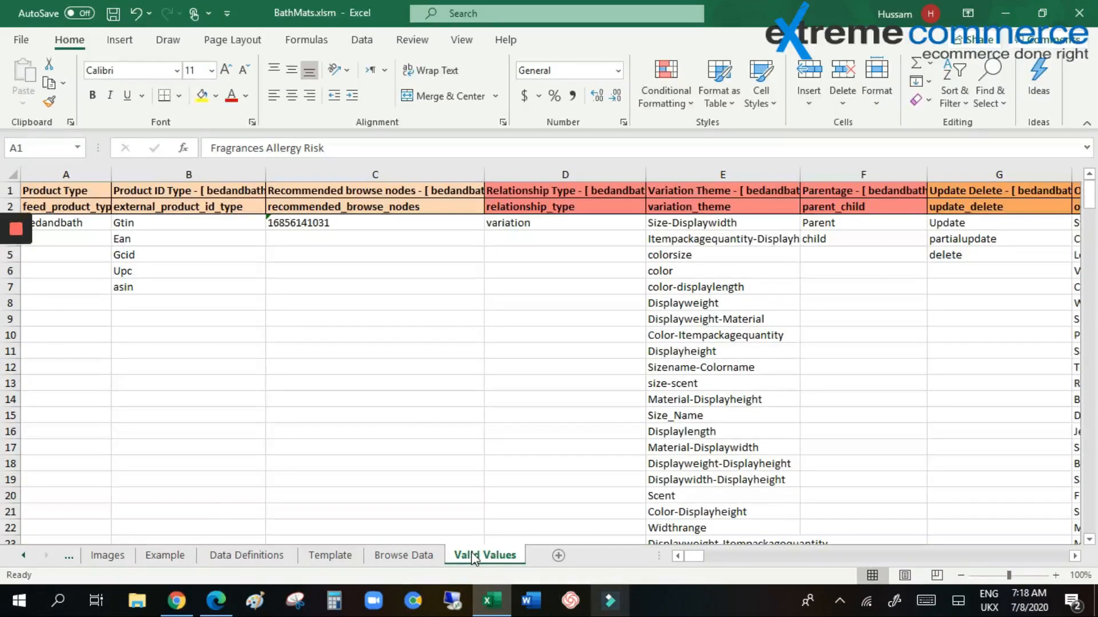
Compare the required columns on the Template sheet, such as Product Type and Product ID Type, with their allowed entries on the Valid Values sheet.
left_click(345, 560)
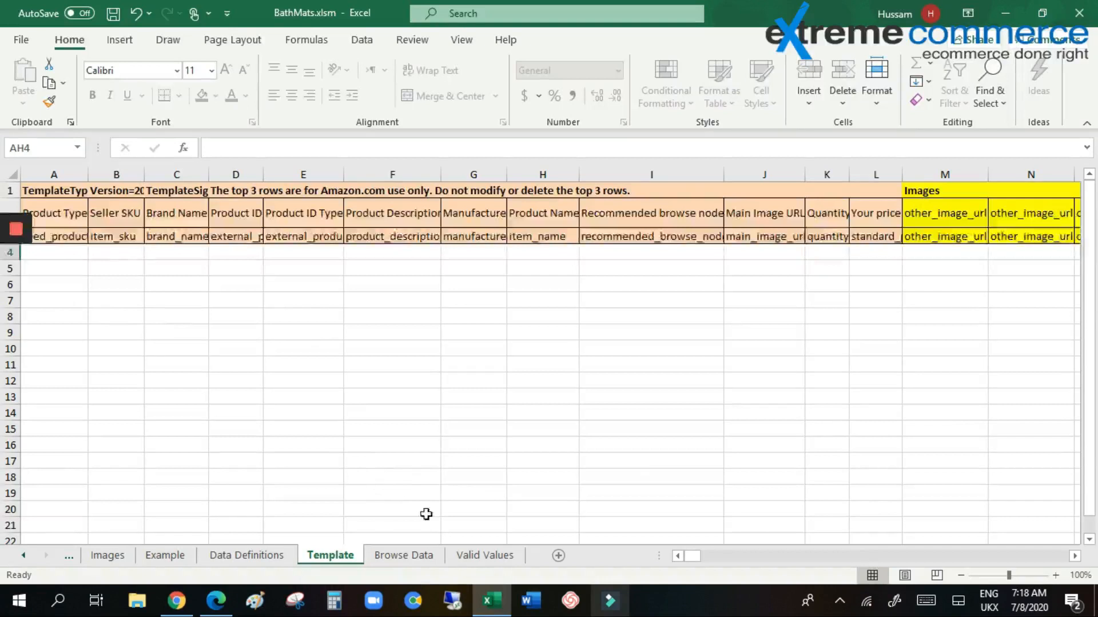
left_click(471, 558)
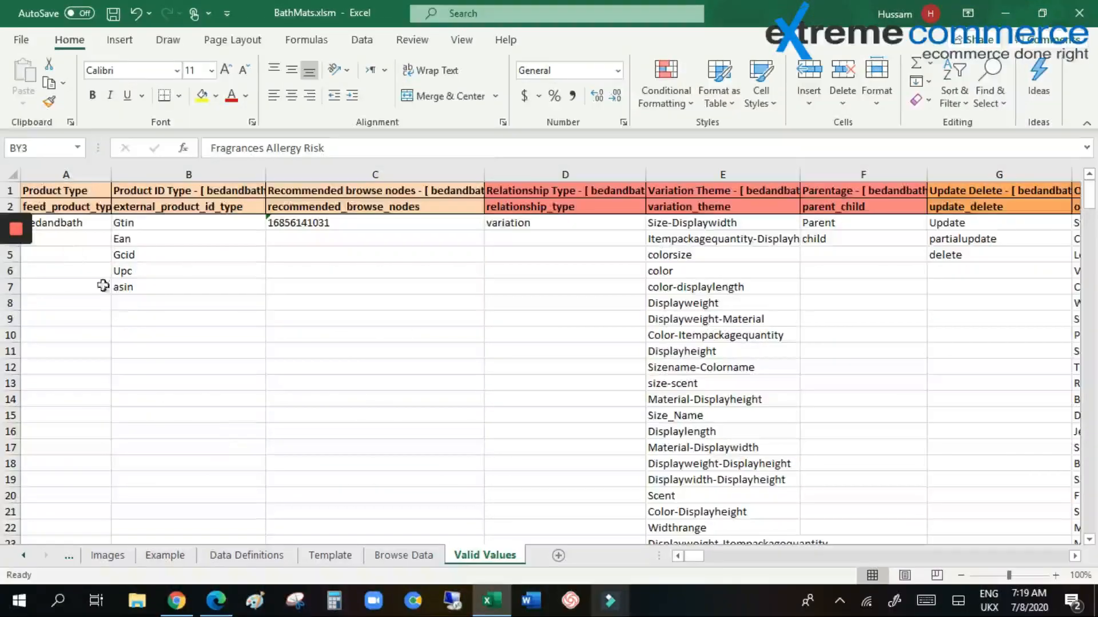
left_click(327, 558)
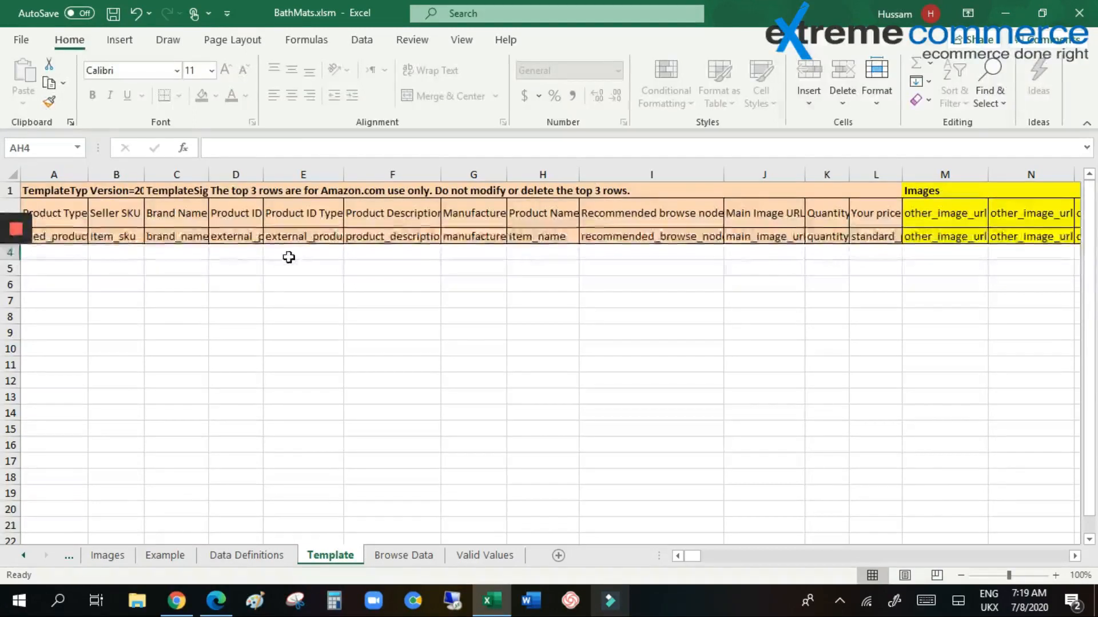
left_click(485, 555)
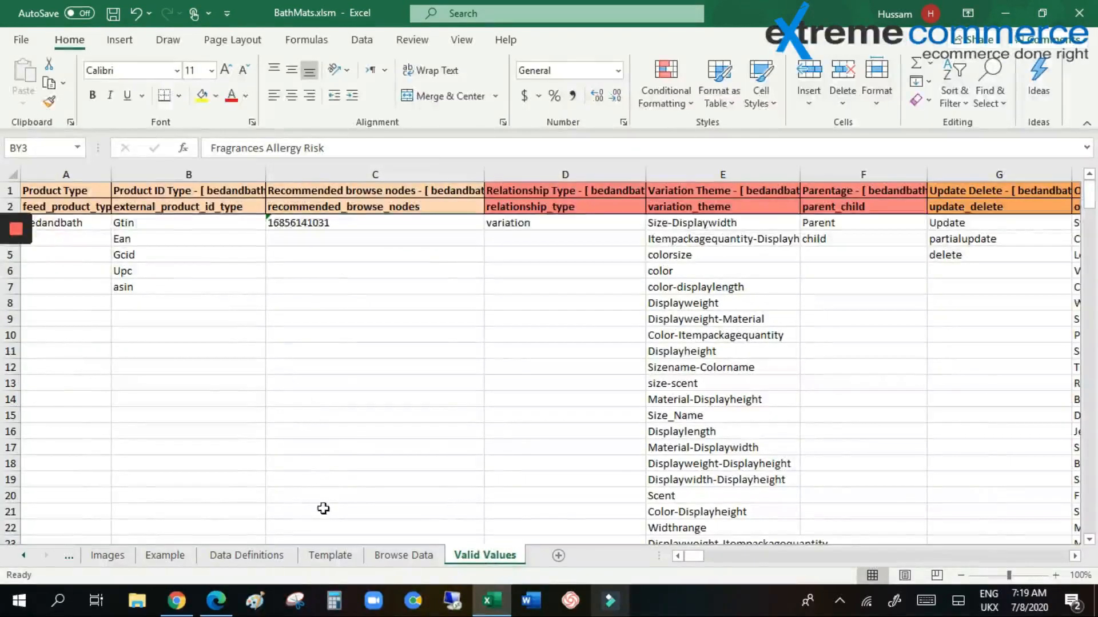
left_click(329, 555)
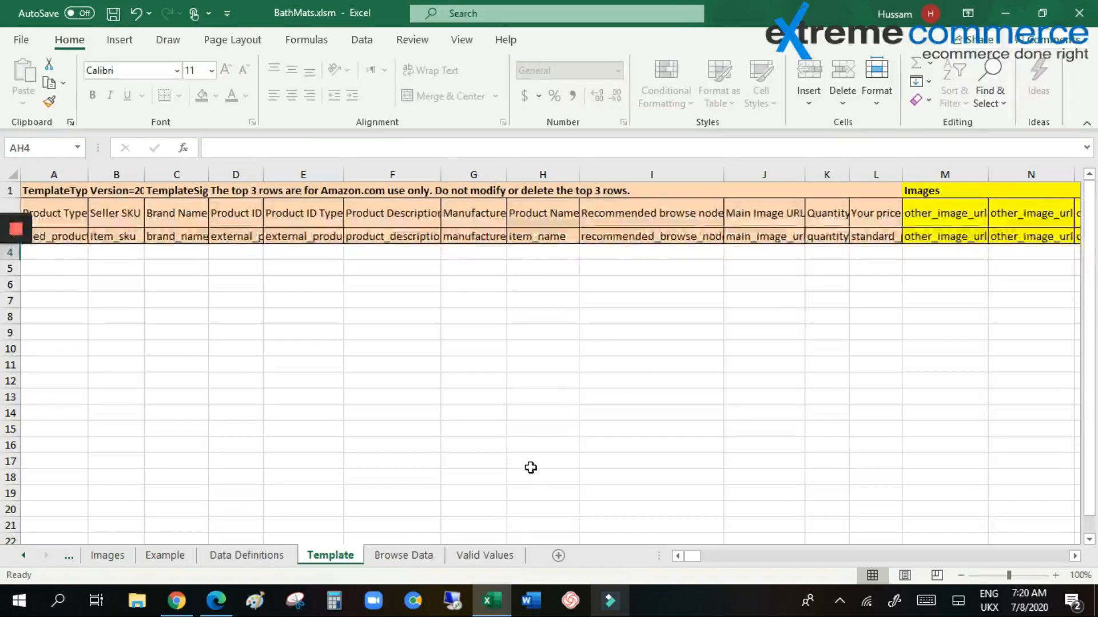
left_click(489, 559)
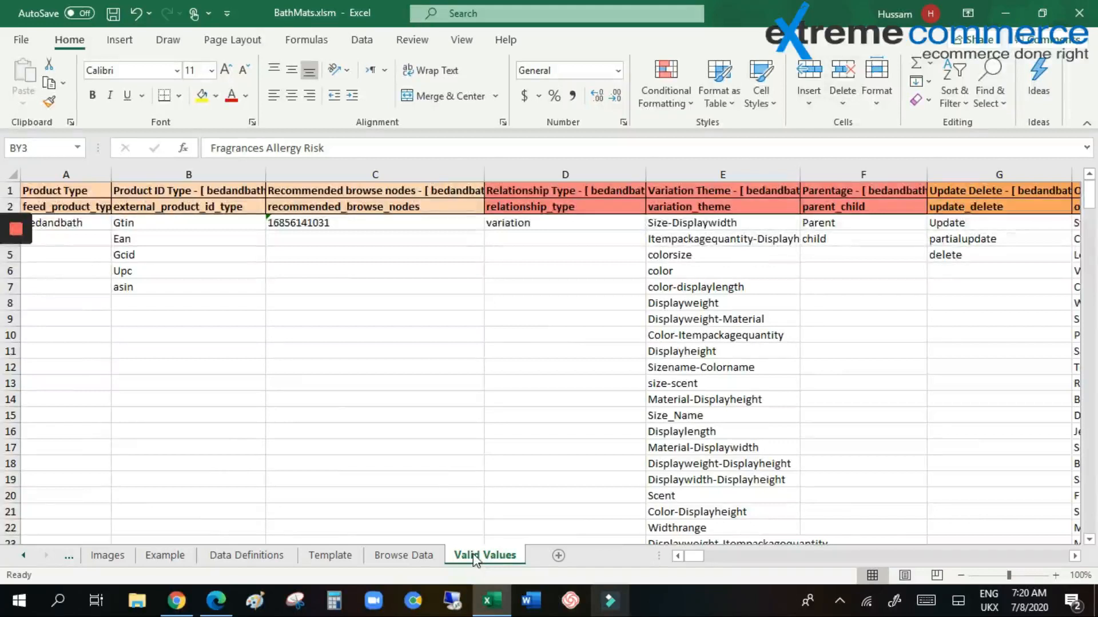
left_click(353, 557)
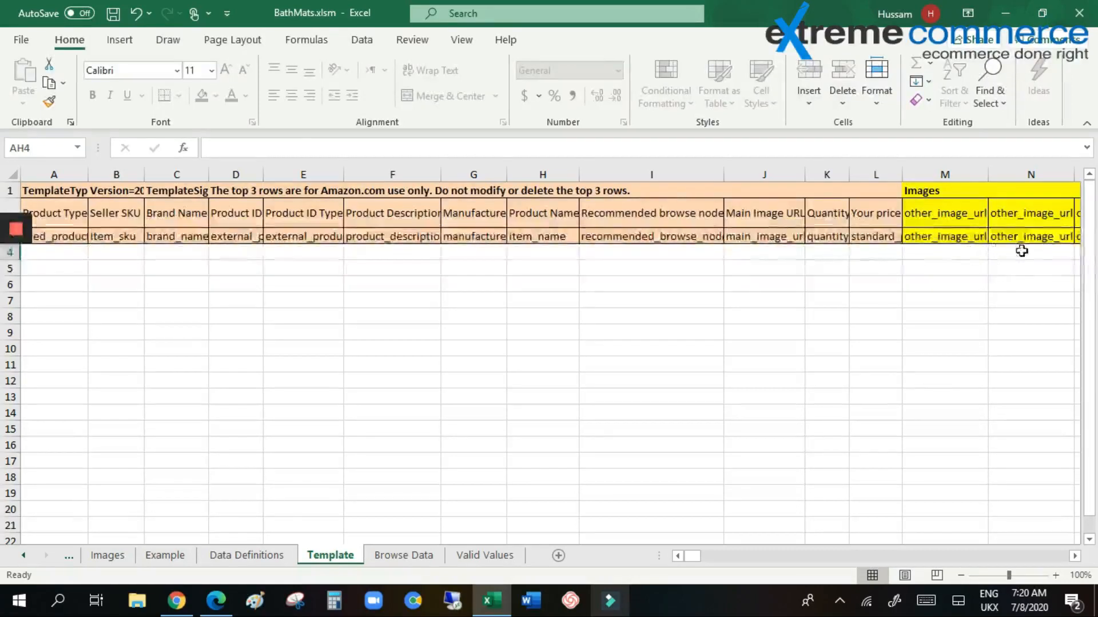
Examine the template's Images and Variation columns against the Valid Values sheet and fit the Parentage column's width to its contents.
left_click(1075, 558)
left_click(1075, 558)
left_click_drag(1075, 557, 1075, 557)
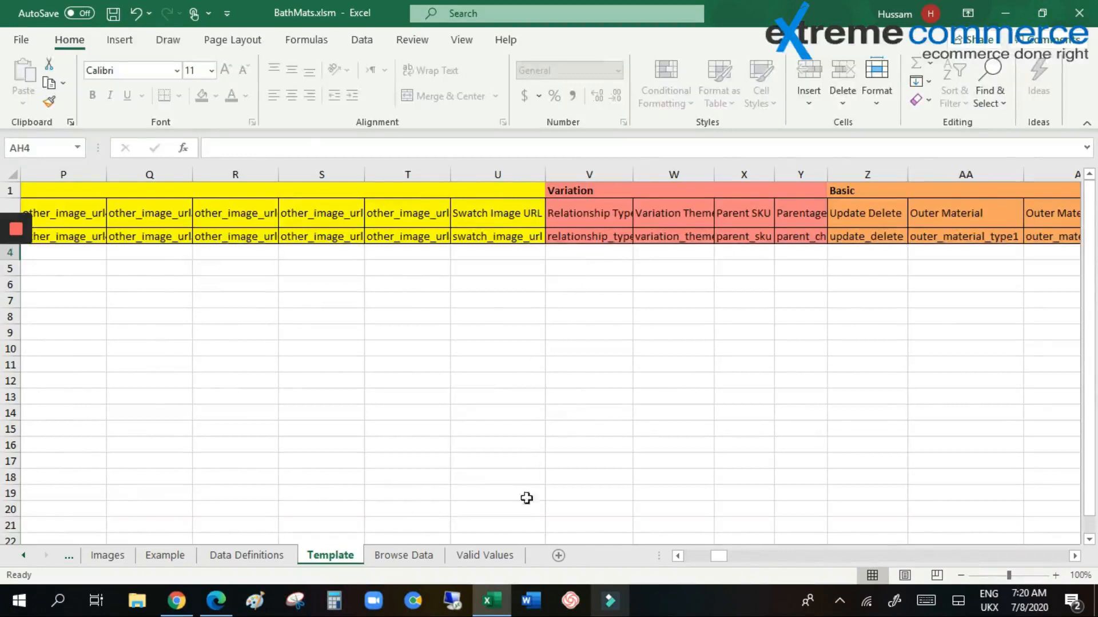
left_click(502, 559)
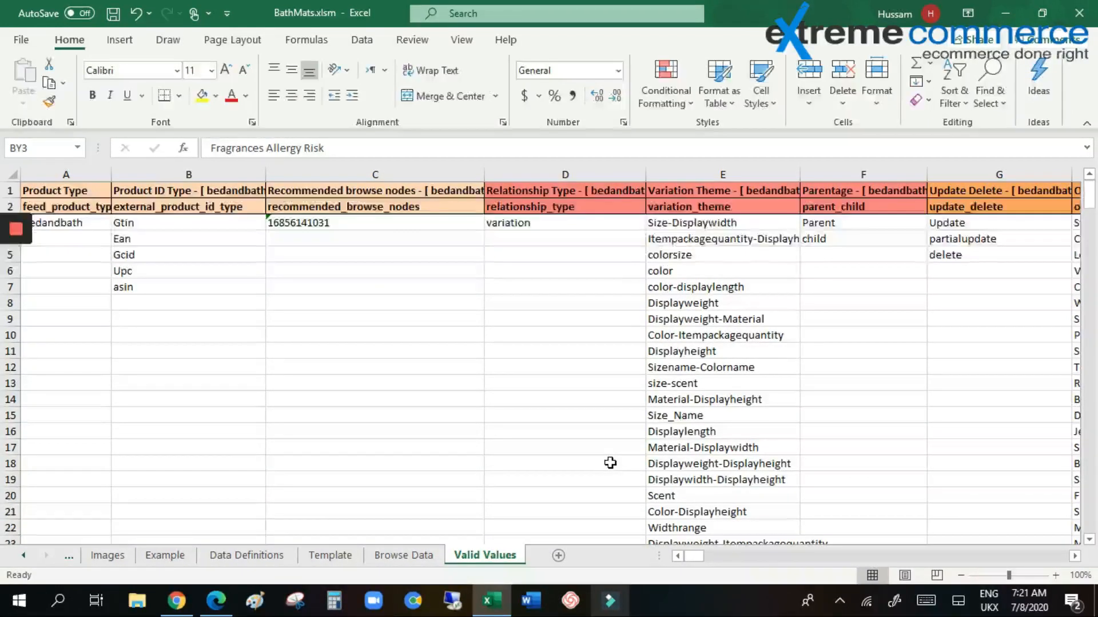
left_click(331, 555)
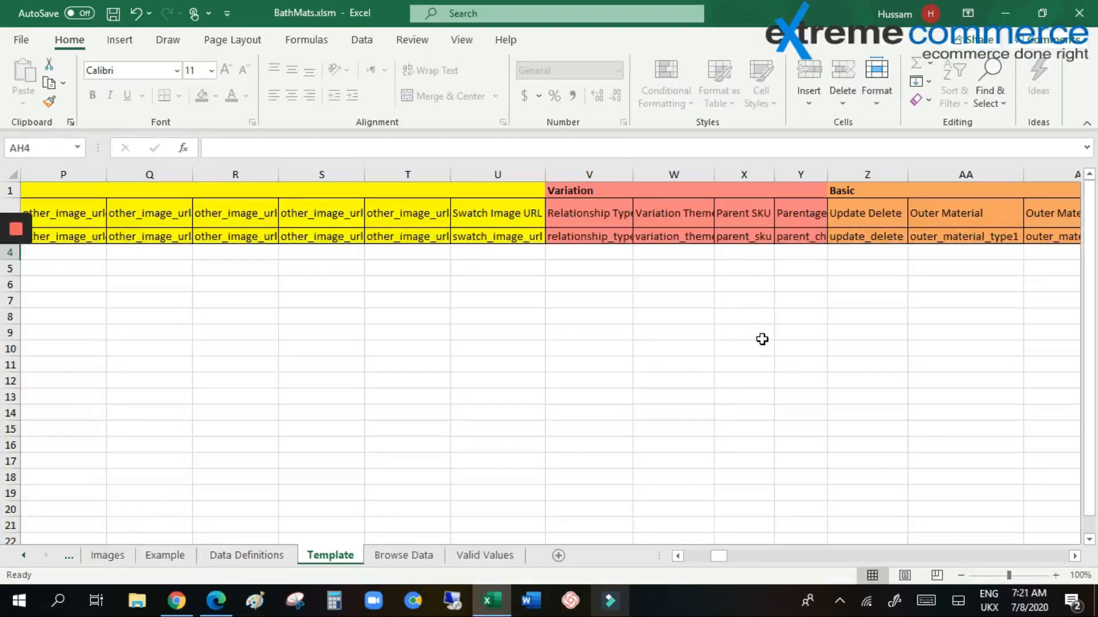
double_click(827, 174)
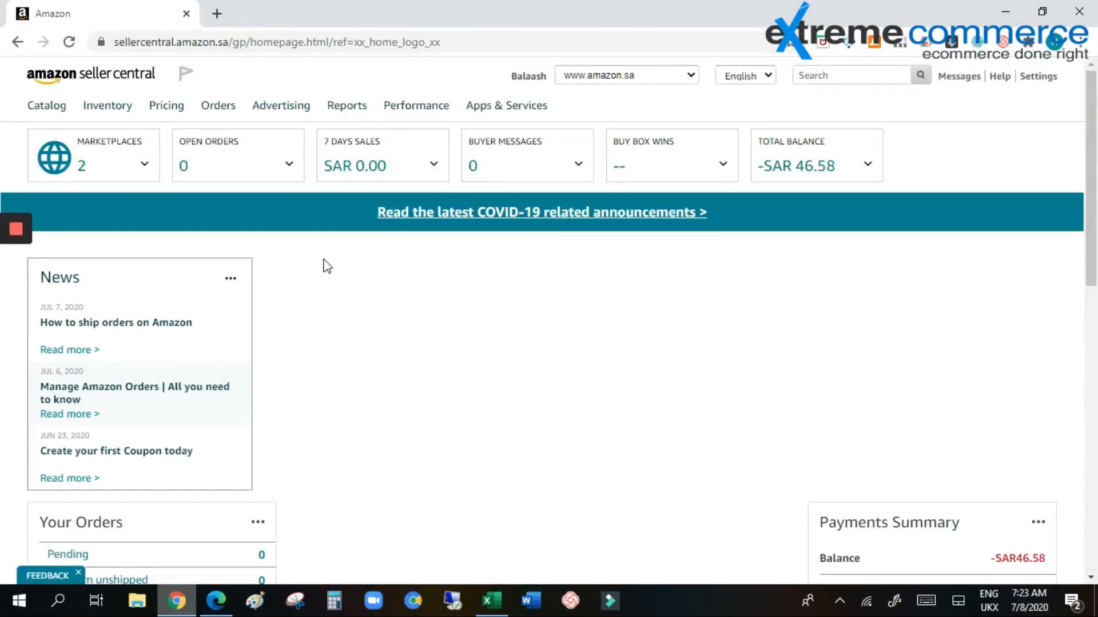
In Seller Central, review the Check and Upload your Inventory File page of Add Products via Upload and open Monitor Upload Status.
mouse_move(133, 112)
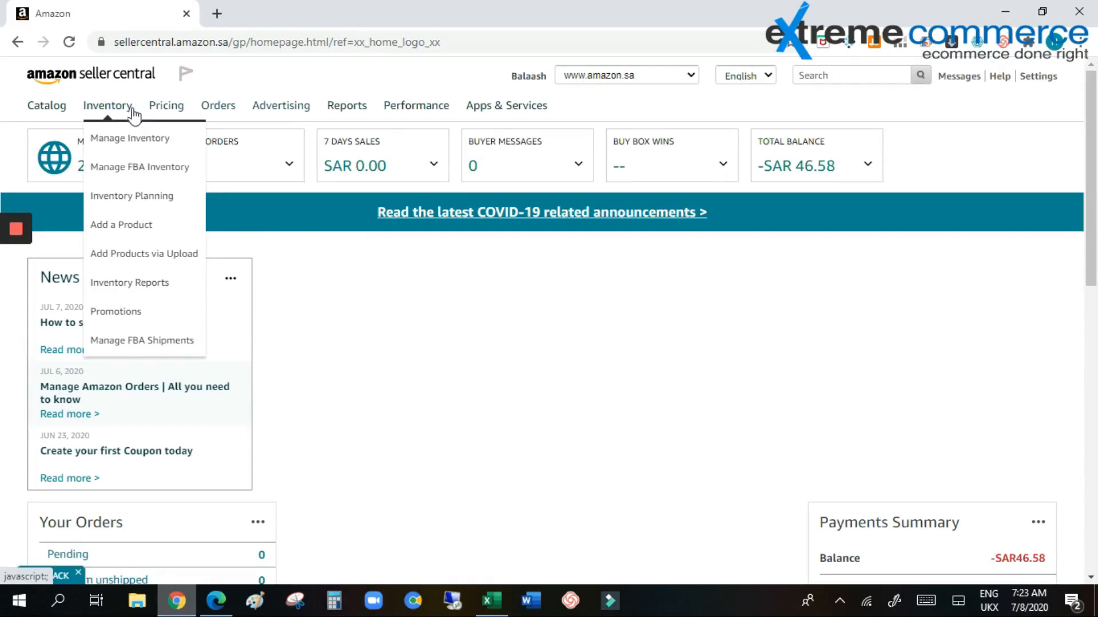
left_click(158, 252)
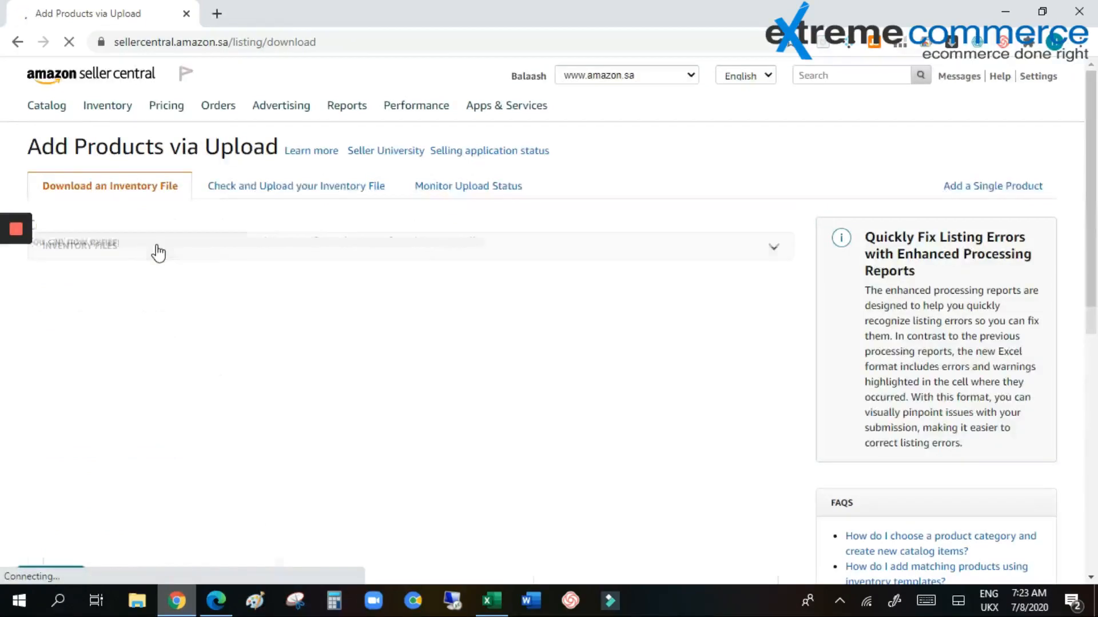
left_click(262, 194)
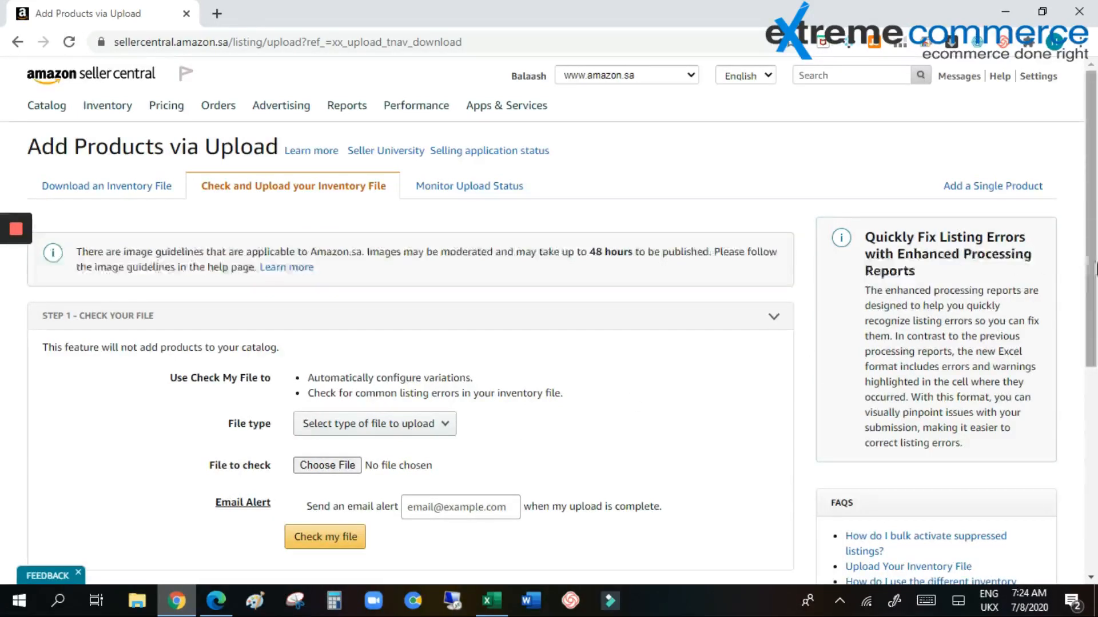
left_click_drag(1091, 279, 1089, 440)
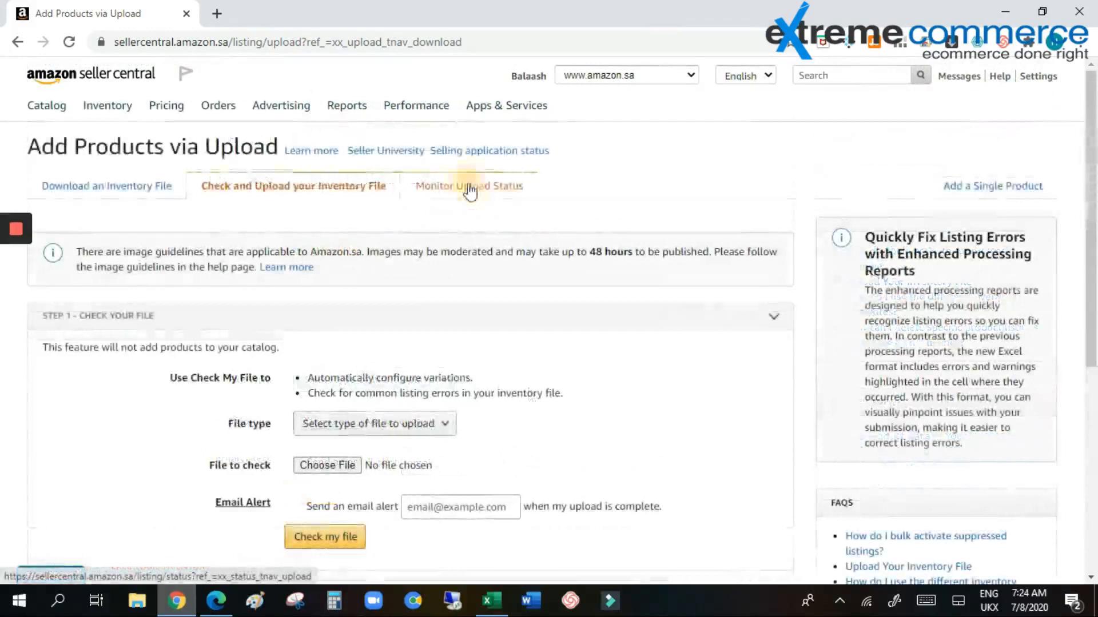
left_click(470, 188)
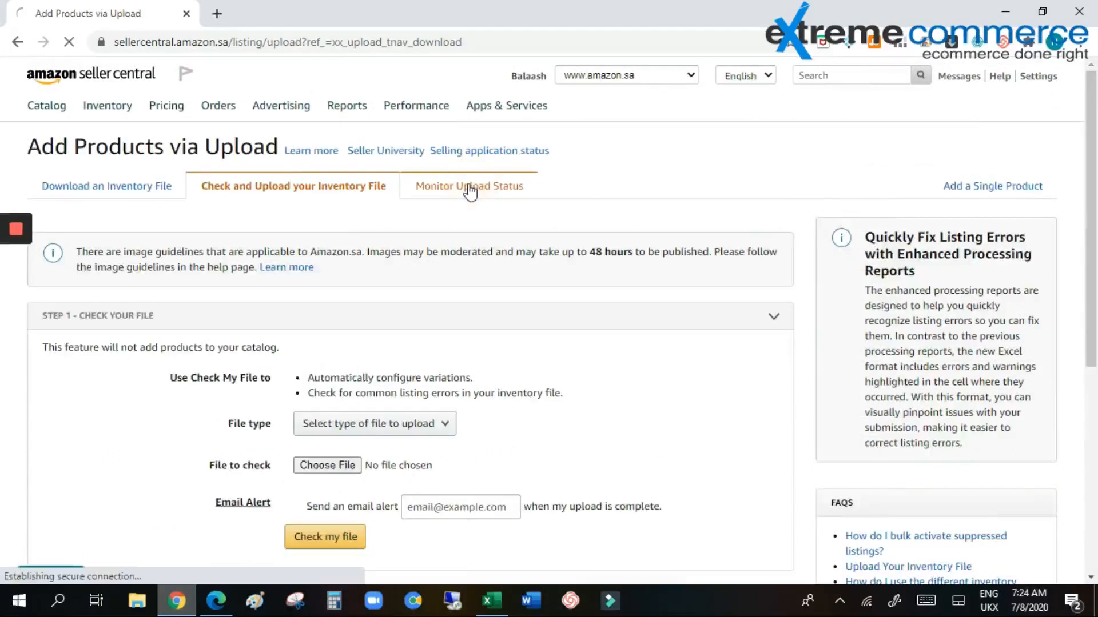